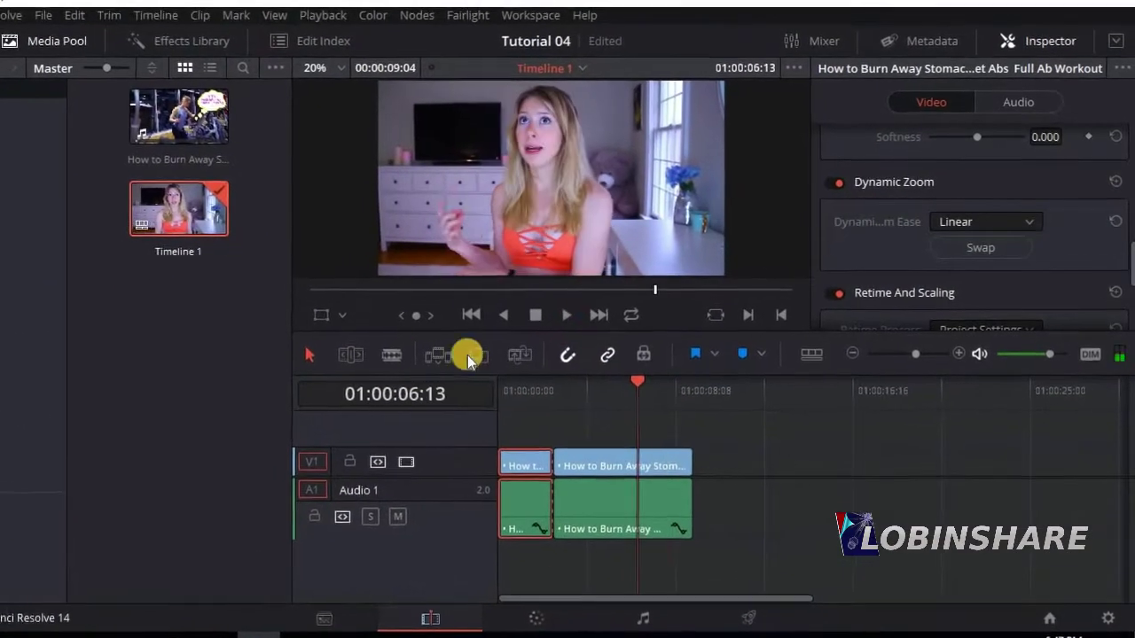
Step: Overwrite a clip onto Timeline 1 at the playhead, then play from about eight seconds
click(467, 357)
drag(602, 390, 664, 463)
click(566, 315)
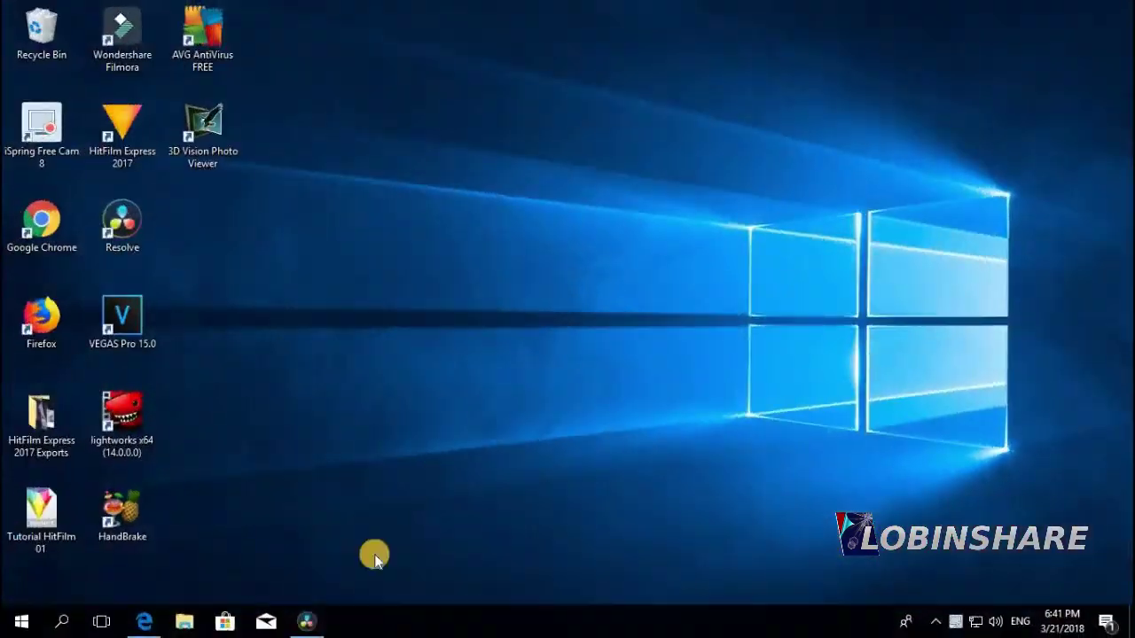
Step: Bring Resolve back up and open File Explorer at This PC > Videos
click(310, 624)
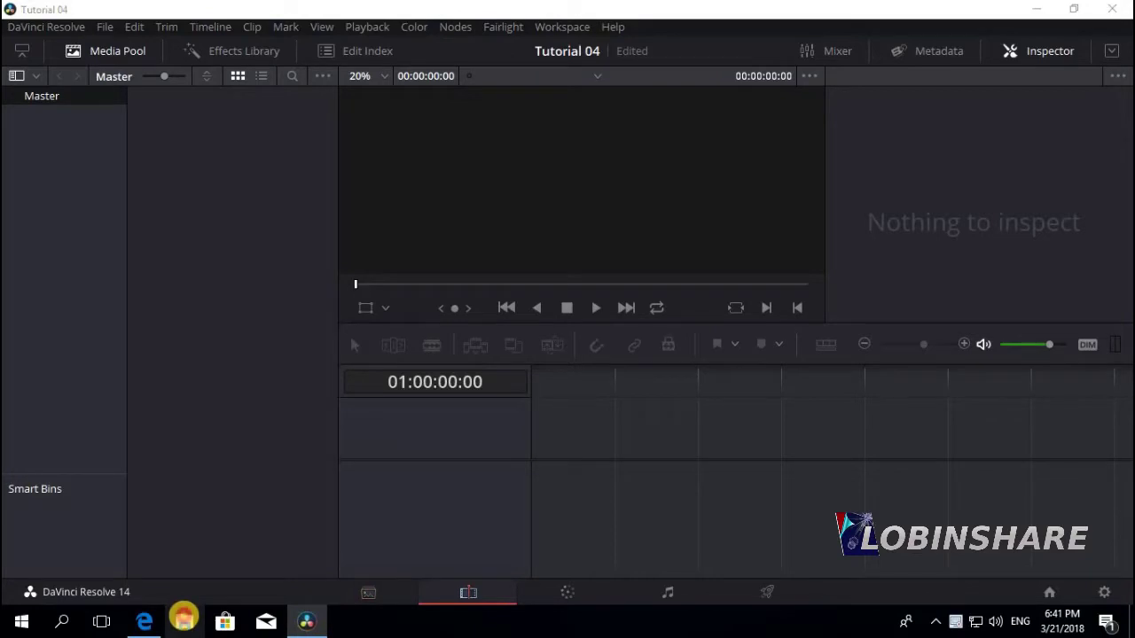
click(185, 624)
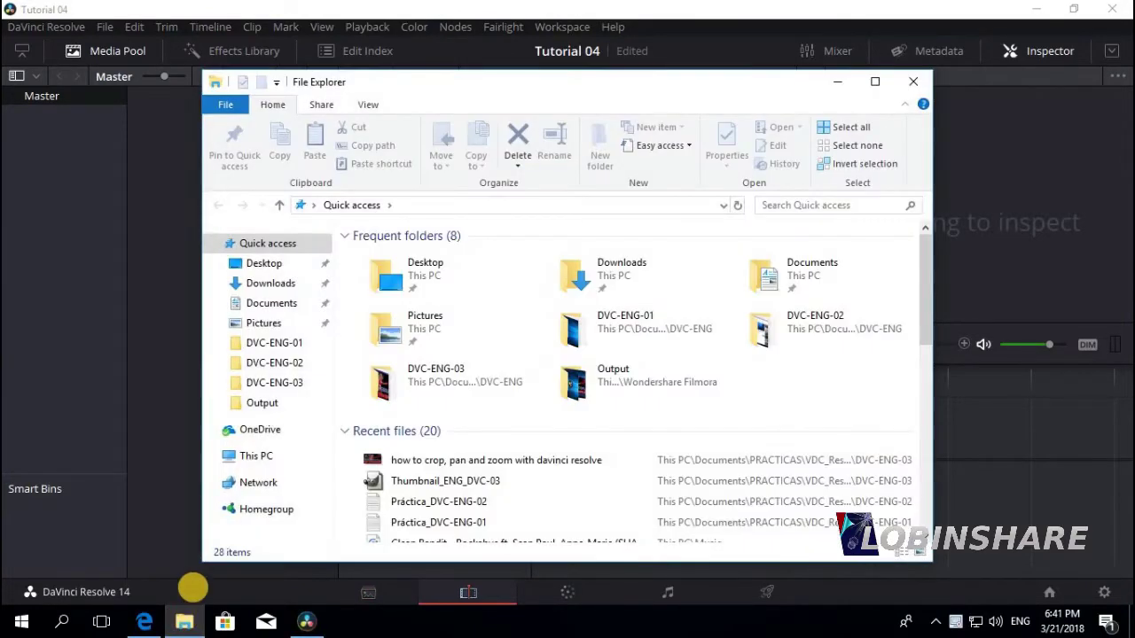
click(275, 454)
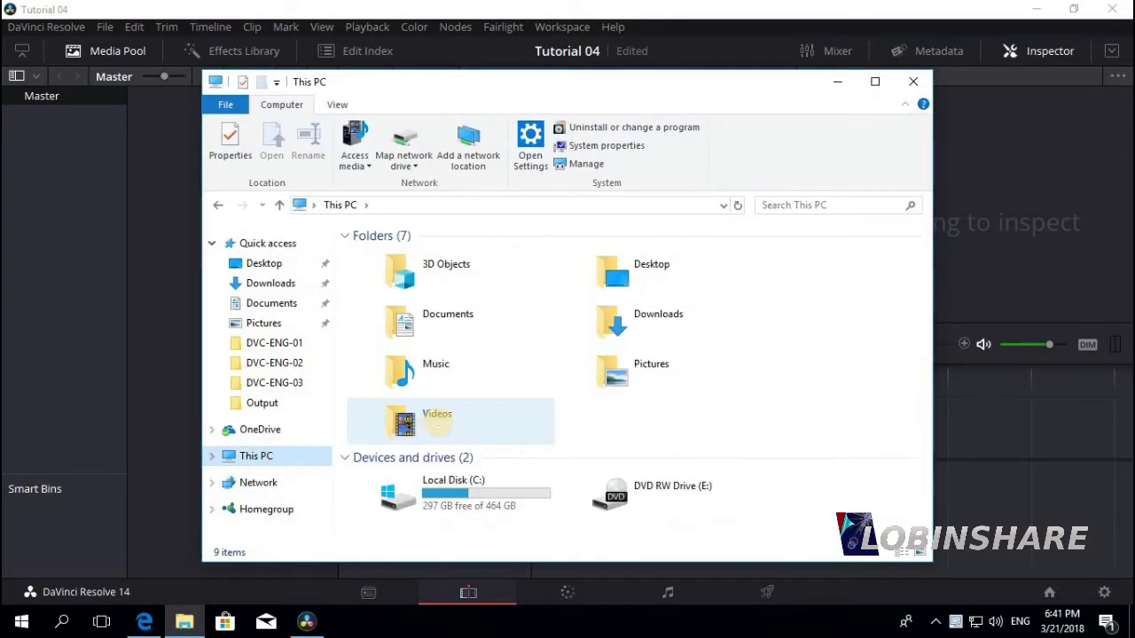
click(677, 461)
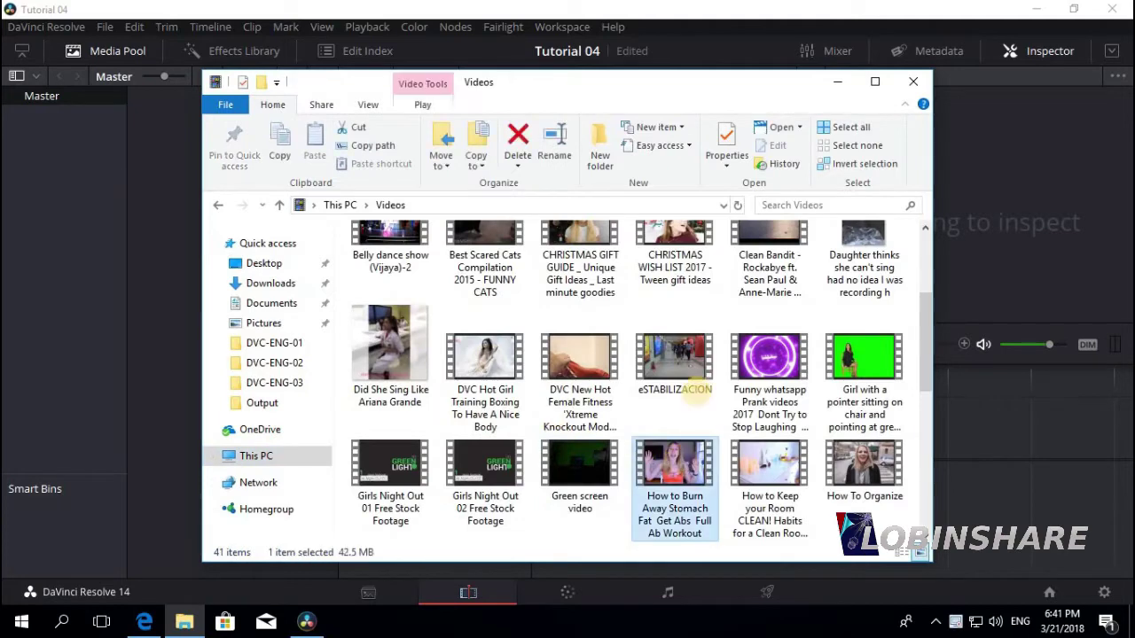
drag(641, 92, 784, 81)
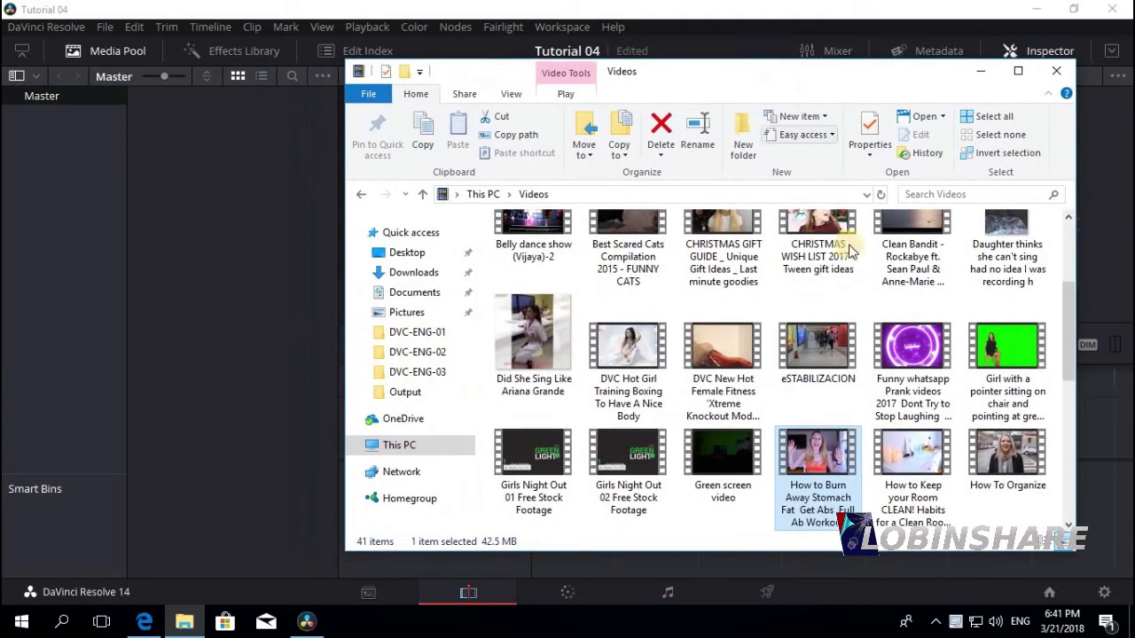
Step: Import the 'How to Burn Away Stomach Fat' video into the Media Pool, keeping the project frame rate
click(820, 450)
mouse_move(831, 455)
mouse_down()
mouse_move(523, 355)
mouse_move(235, 226)
mouse_up()
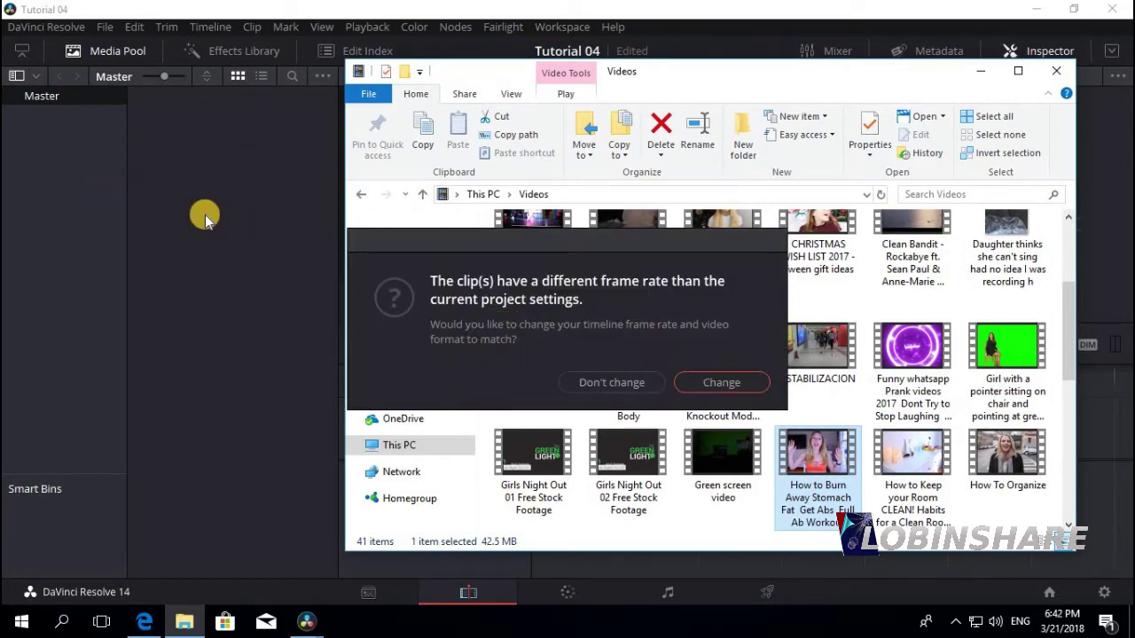
click(642, 393)
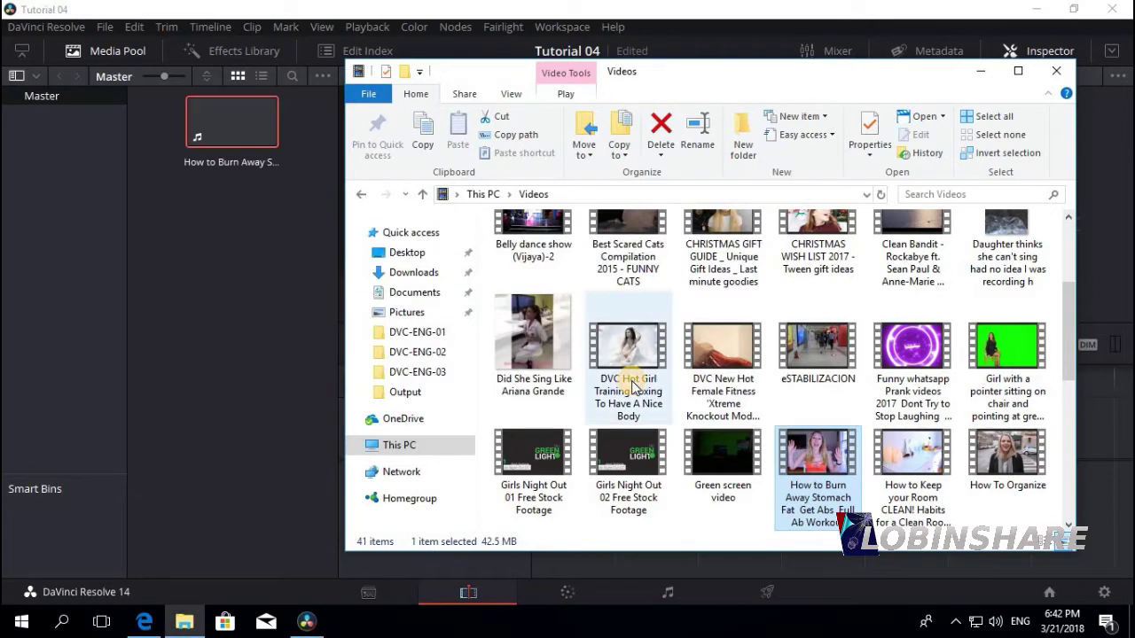
click(1056, 70)
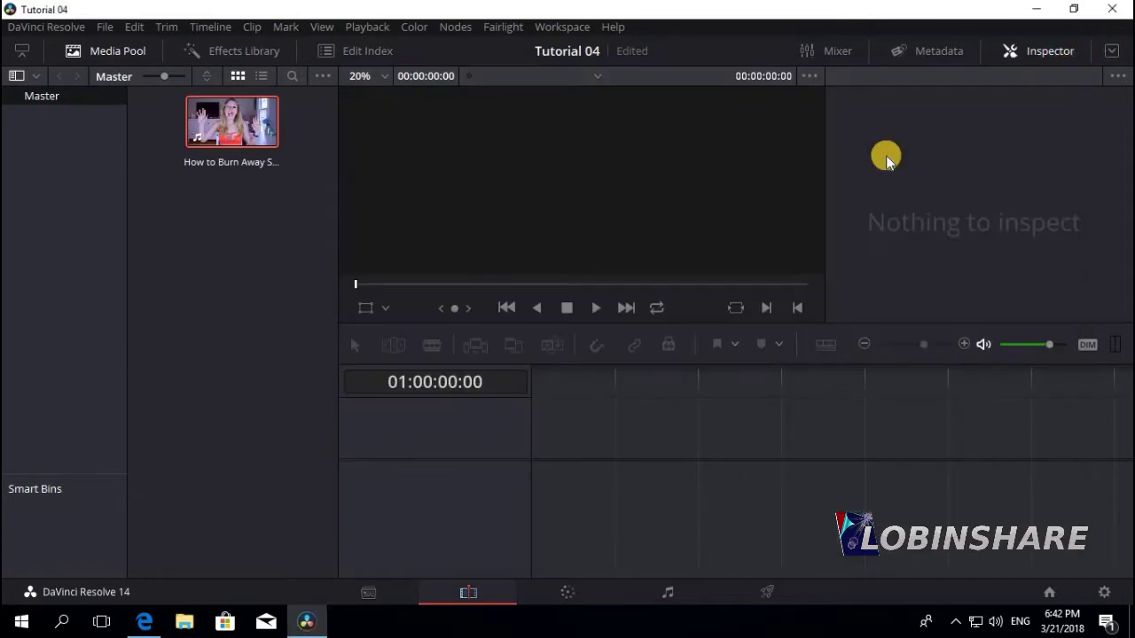
Step: Load the workout clip in the source viewer and mark a 00:00:09:05 range ending at 00:00:18:25
click(1029, 53)
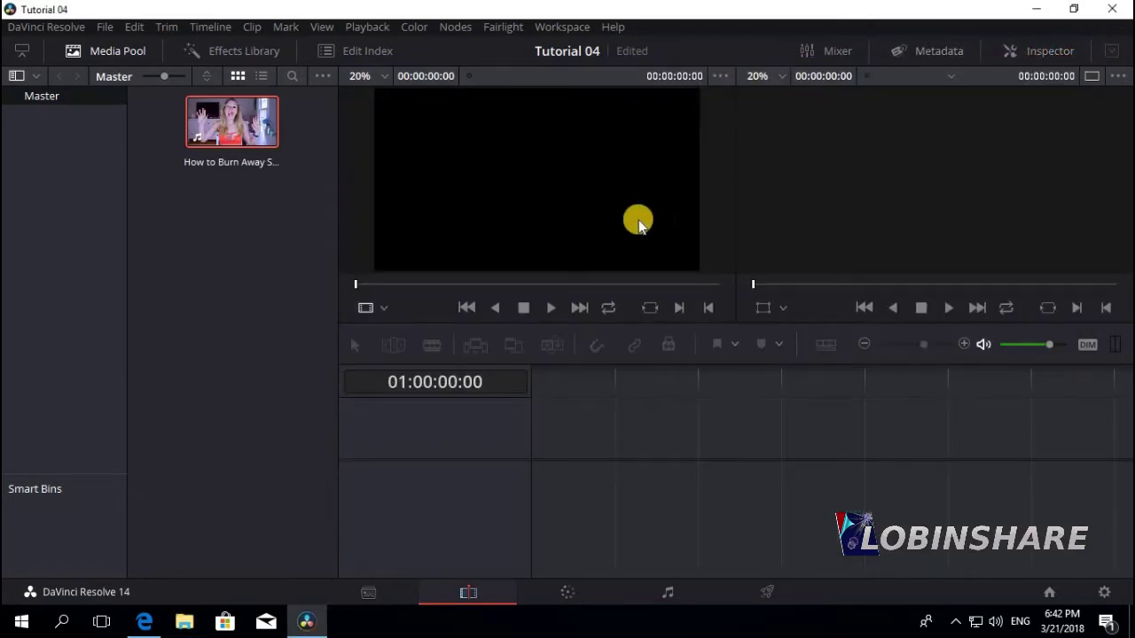
click(266, 127)
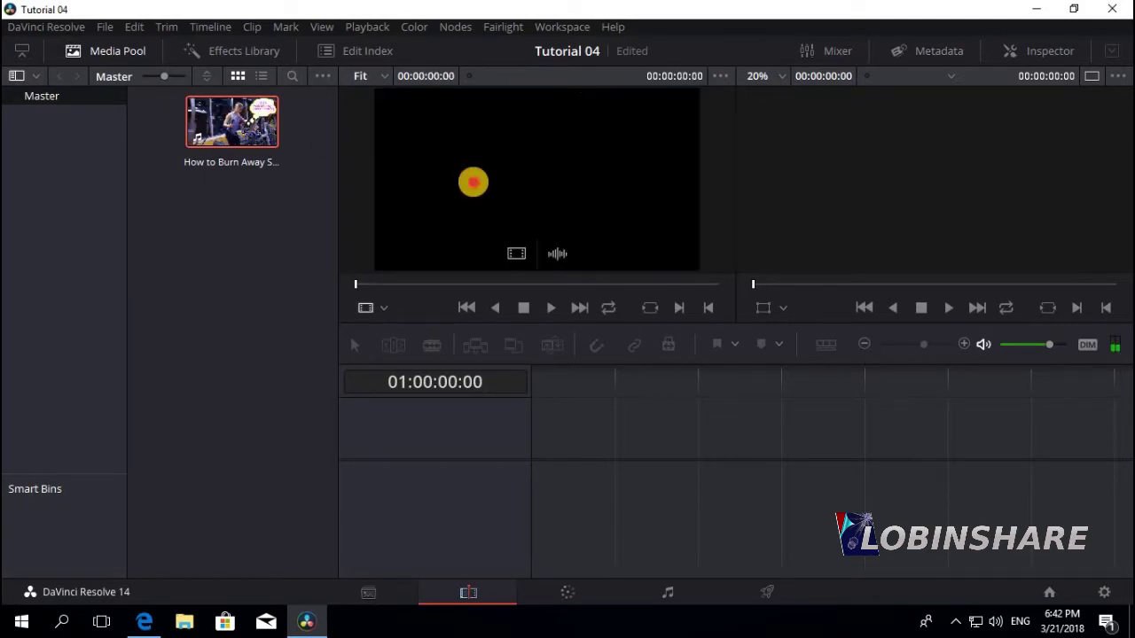
click(368, 284)
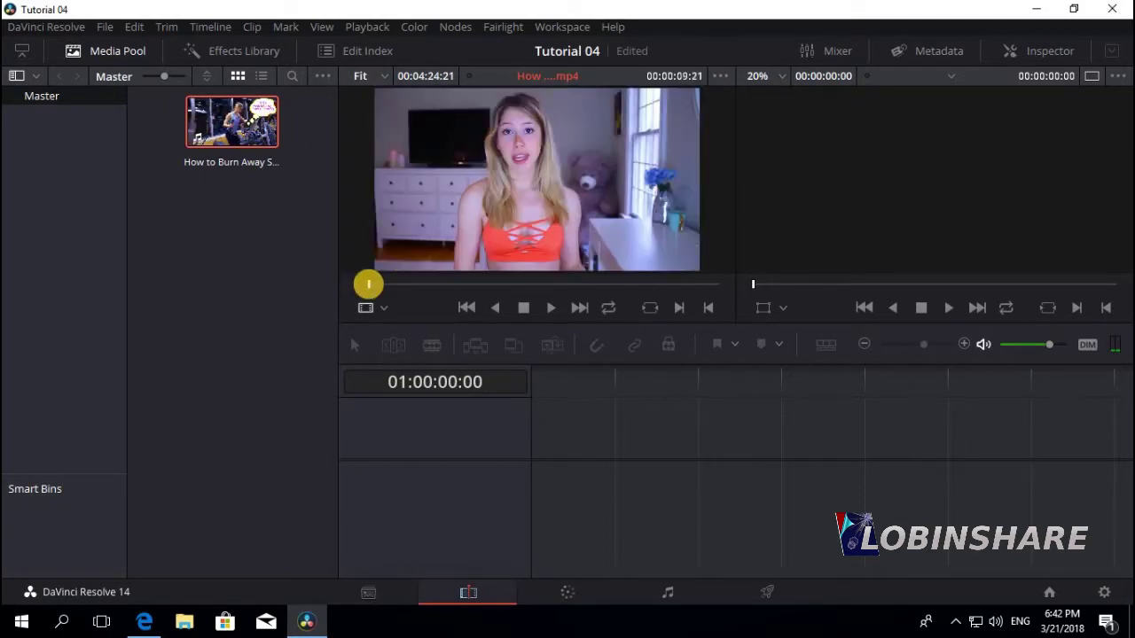
click(679, 307)
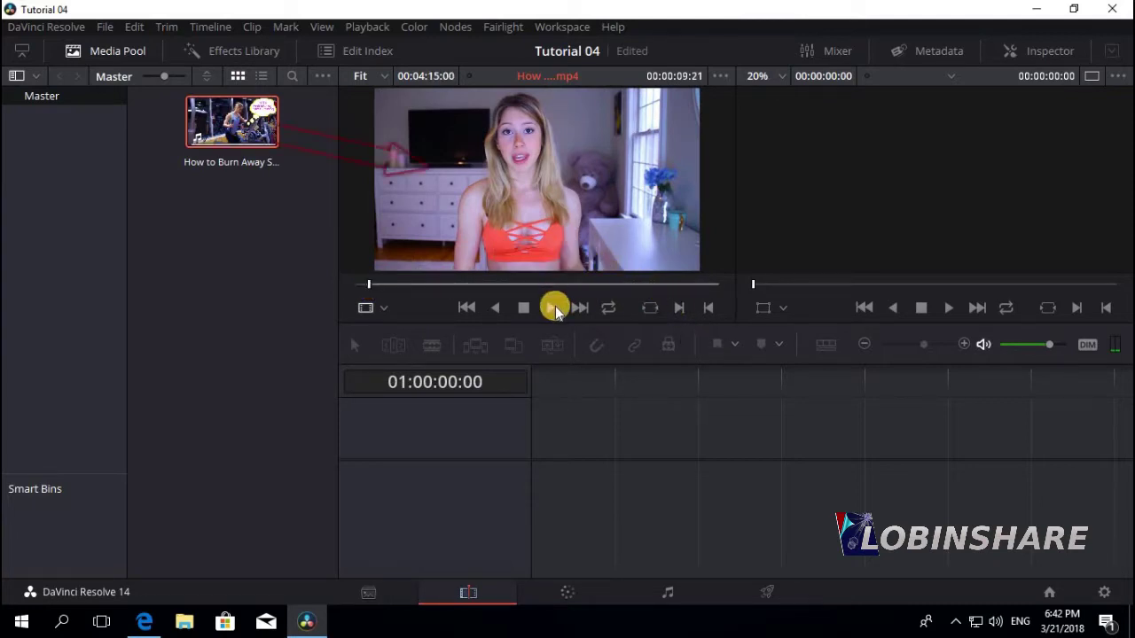
click(551, 308)
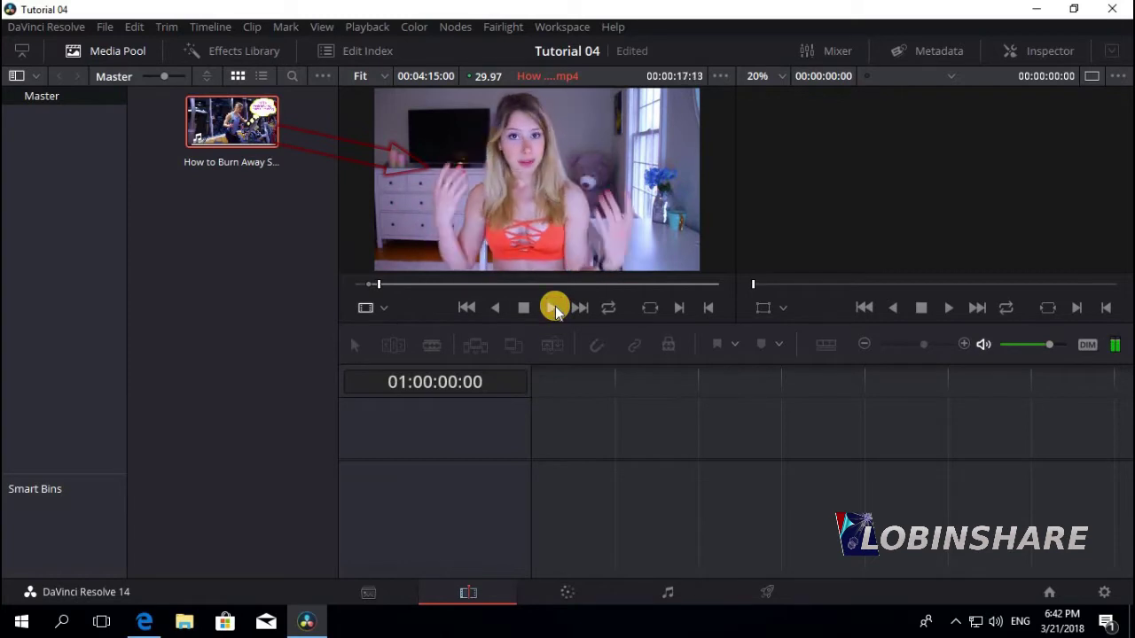
click(526, 308)
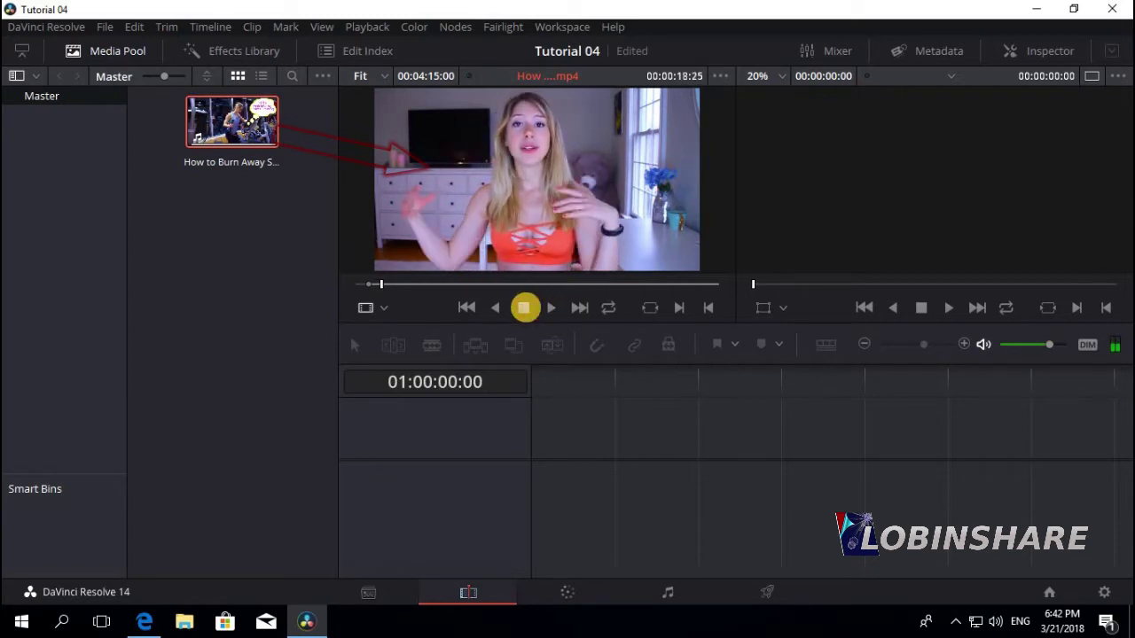
click(709, 311)
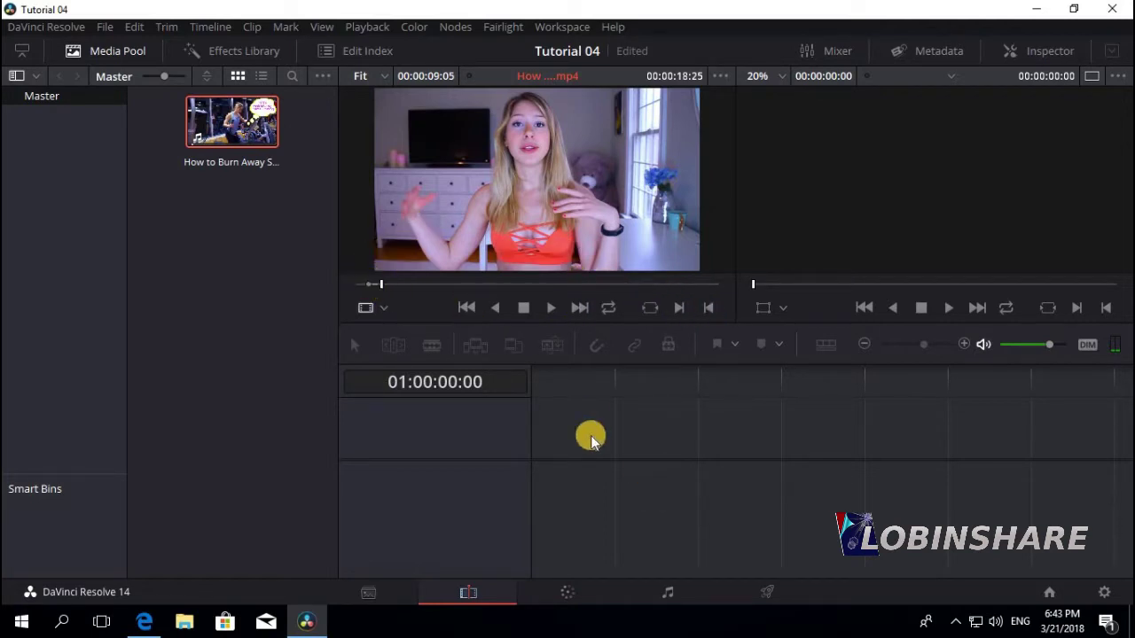
Step: Drop the marked workout range onto a new Timeline 1 and play it through to 01:00:09:01
drag(481, 206, 538, 445)
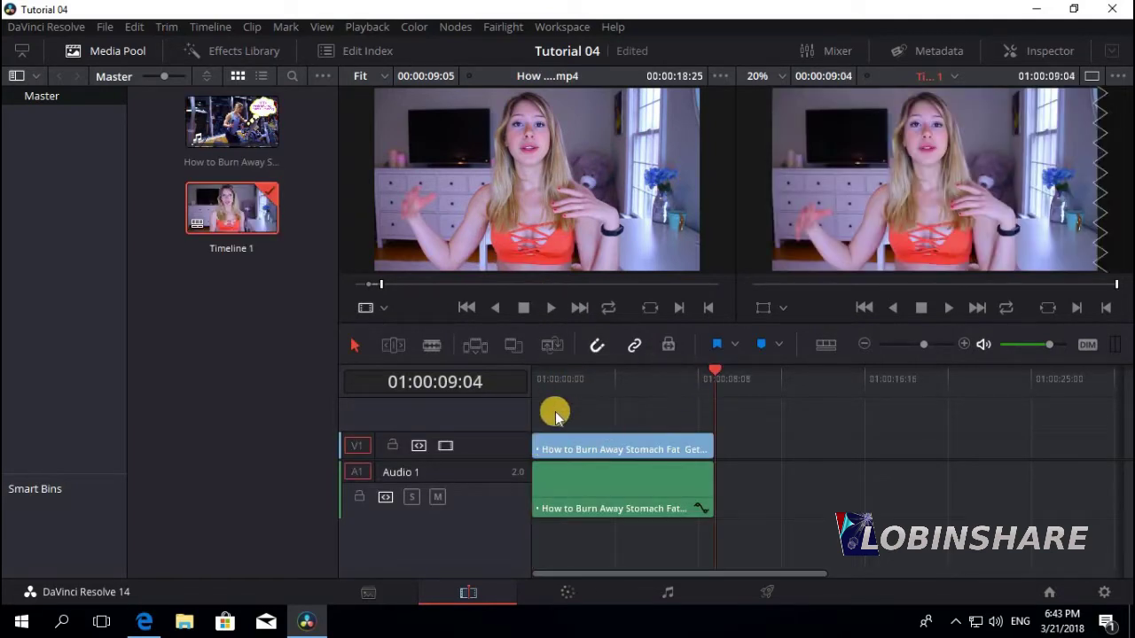
click(538, 382)
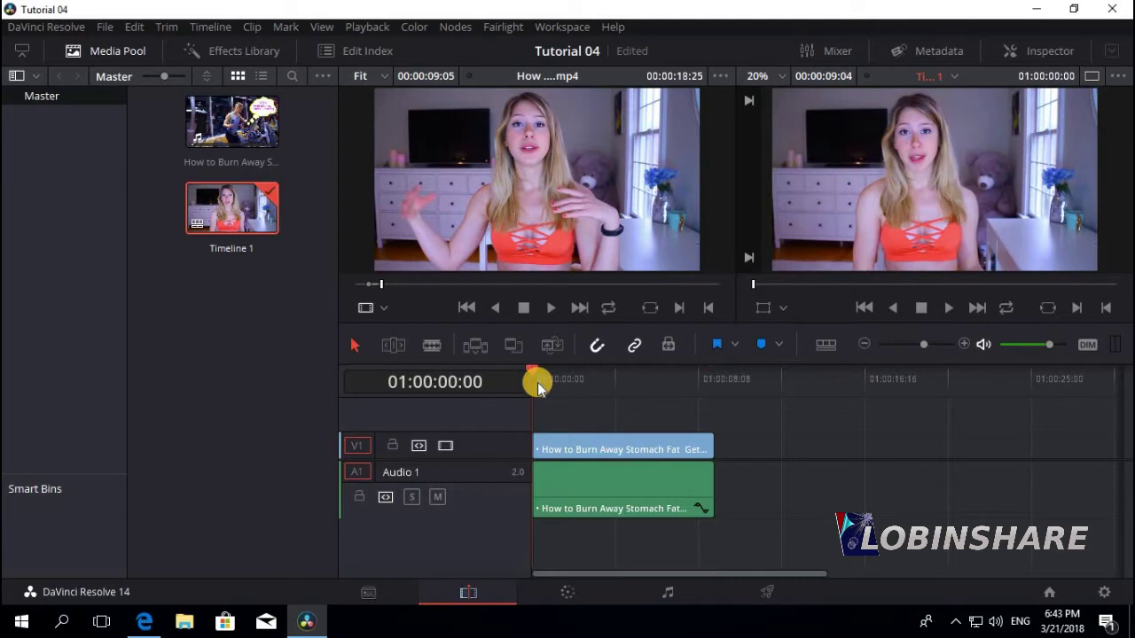
click(948, 308)
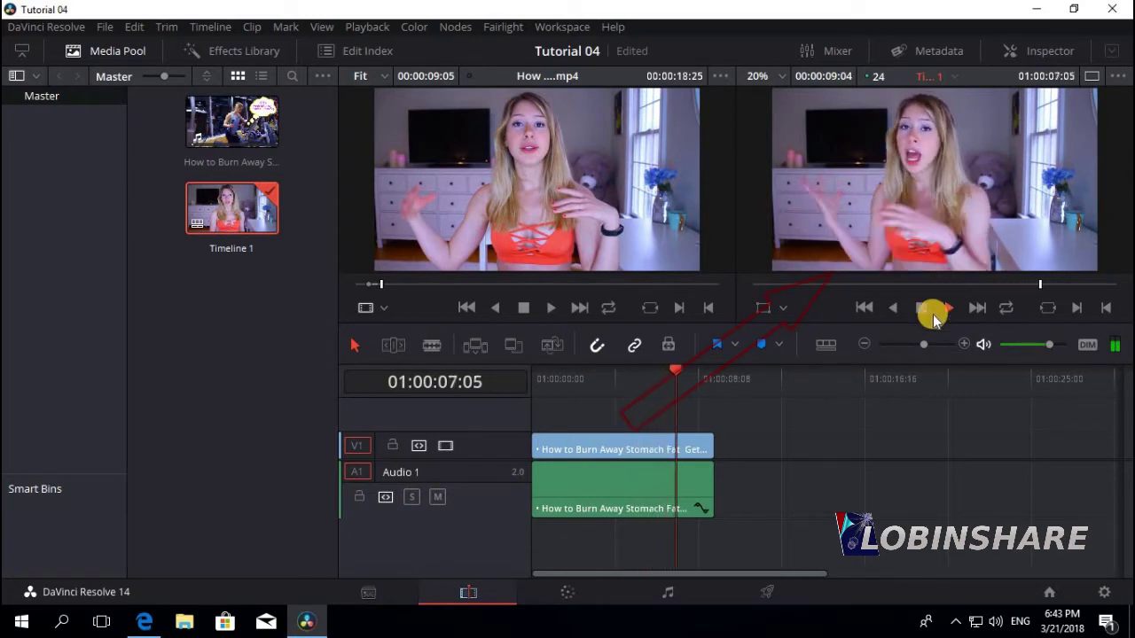
click(922, 310)
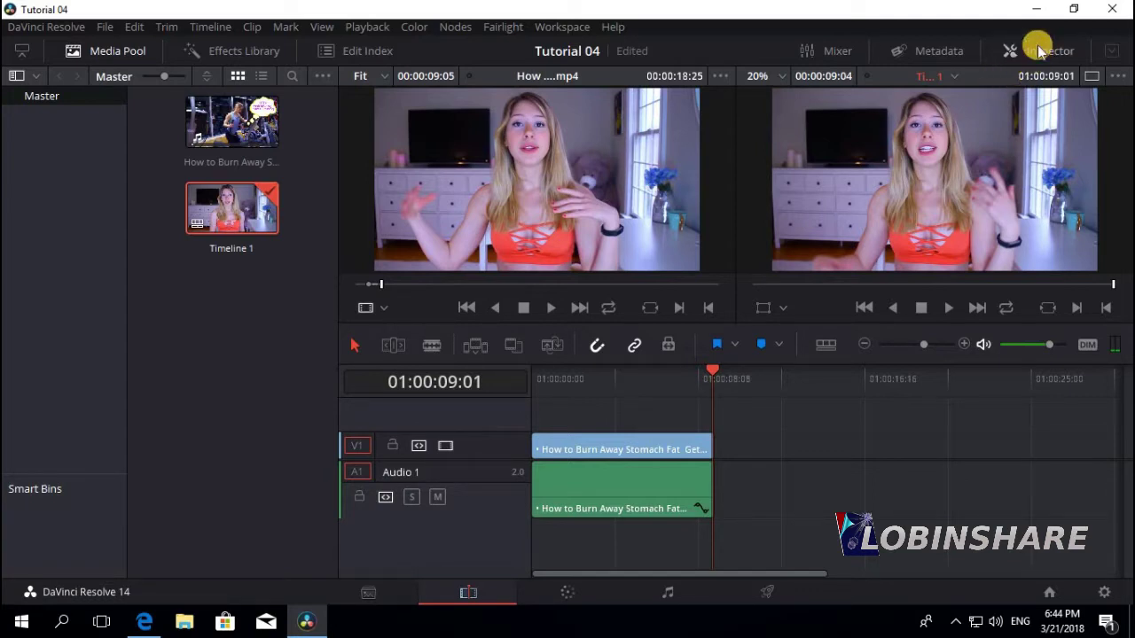
Step: Show the Inspector for the workout clip on V1, scrolled down to its Dynamic Zoom section
mouse_move(626, 210)
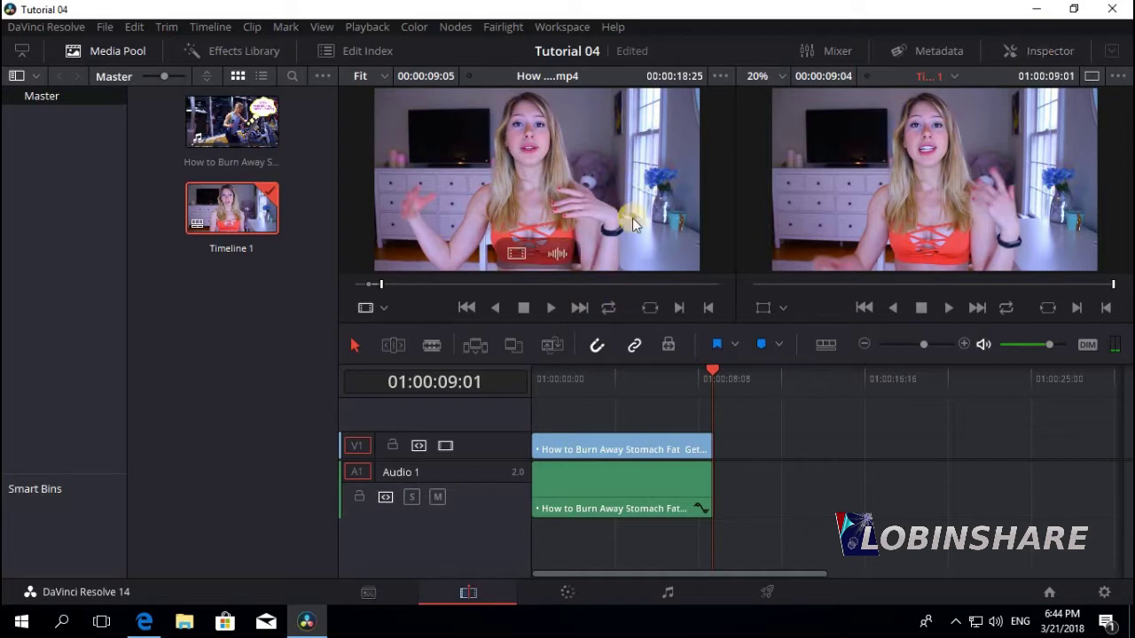
click(1049, 55)
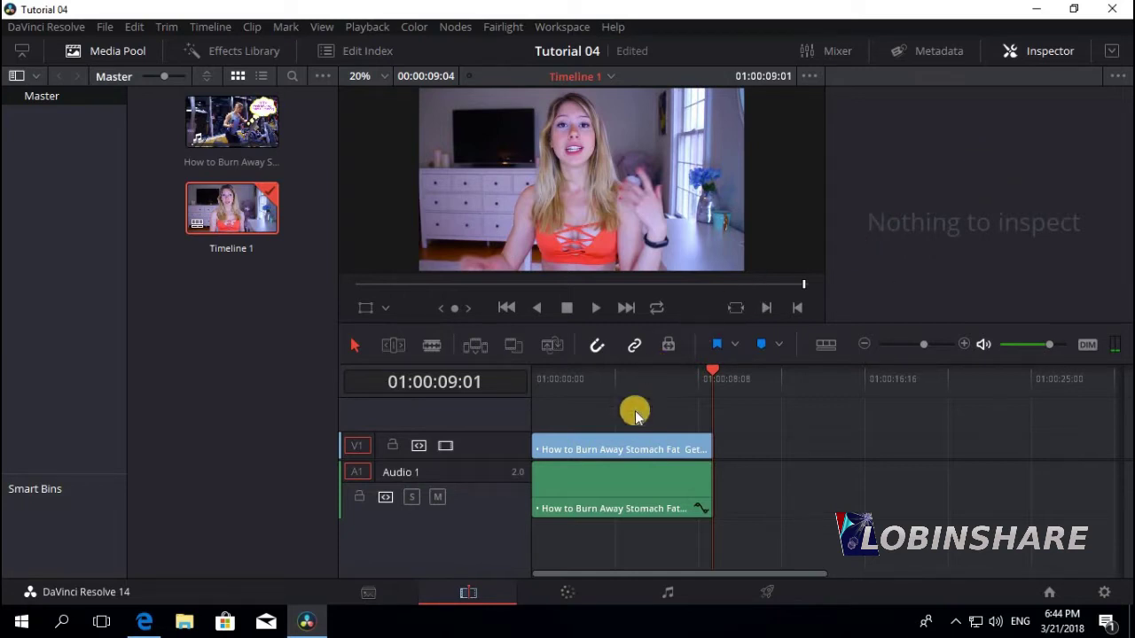
click(620, 453)
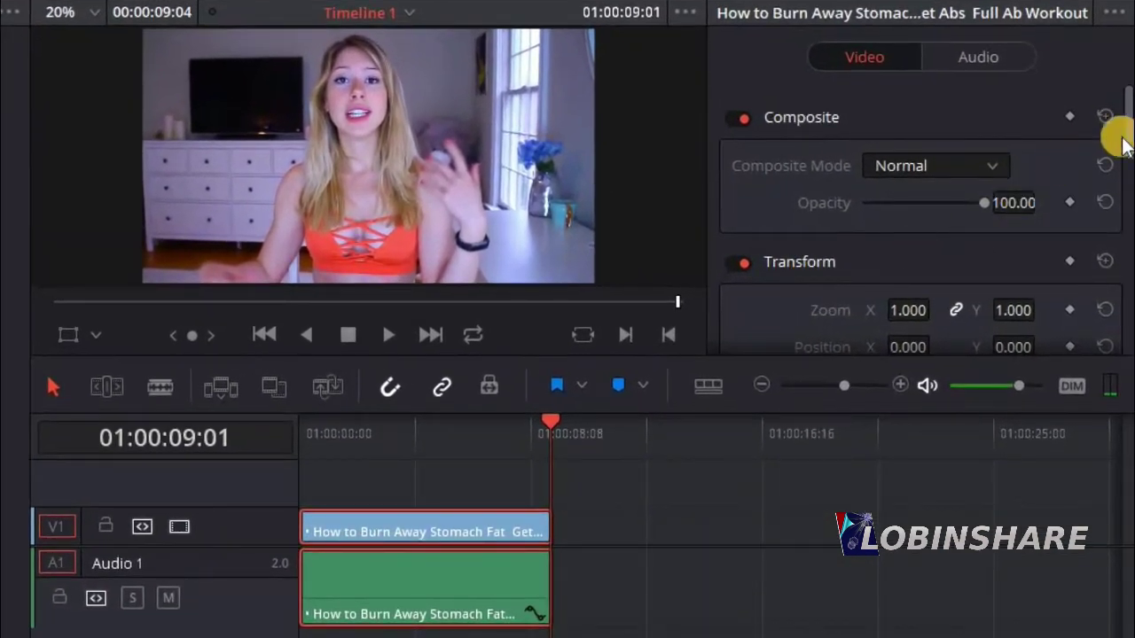
scroll(1124, 124, down, 5)
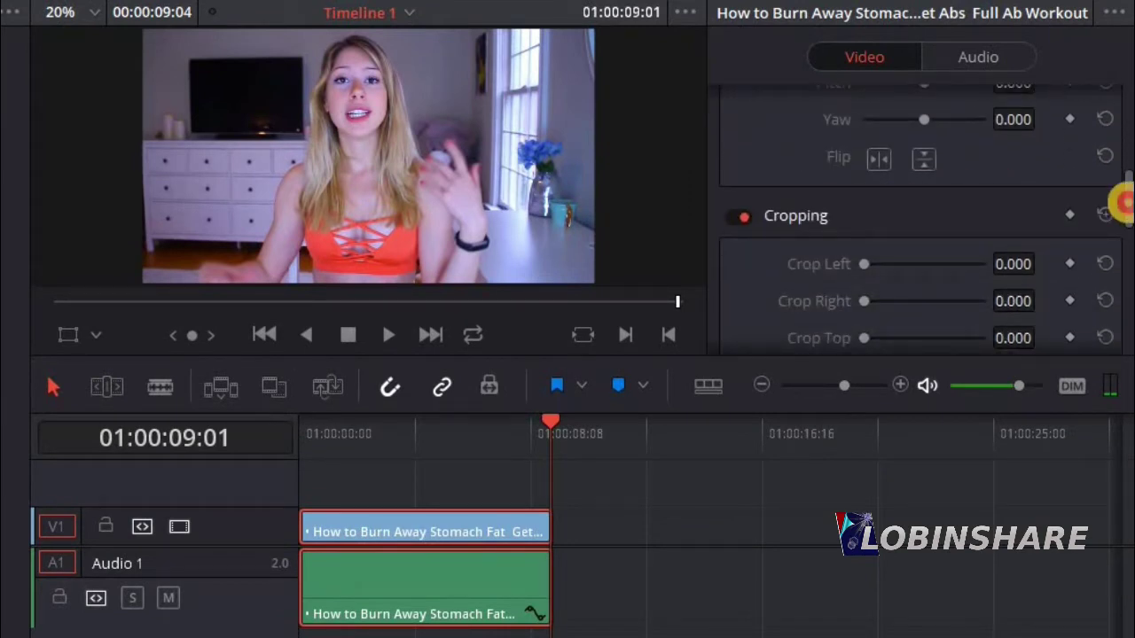
drag(1125, 202, 1124, 272)
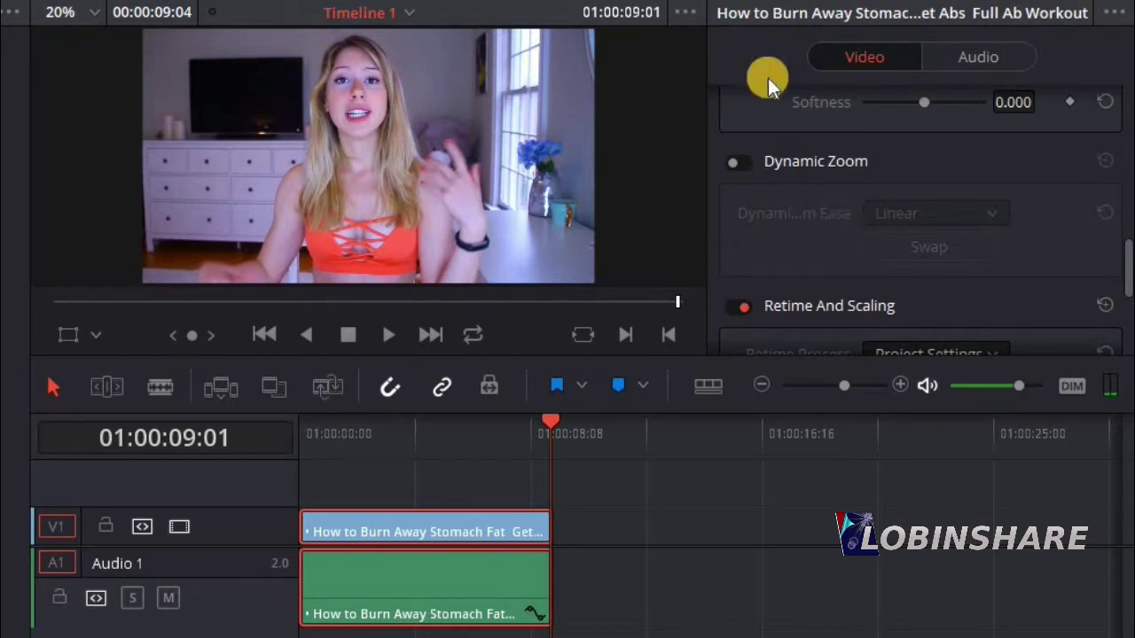
Step: Cut the workout clip with the Blade tool at 01:00:02:15
click(303, 452)
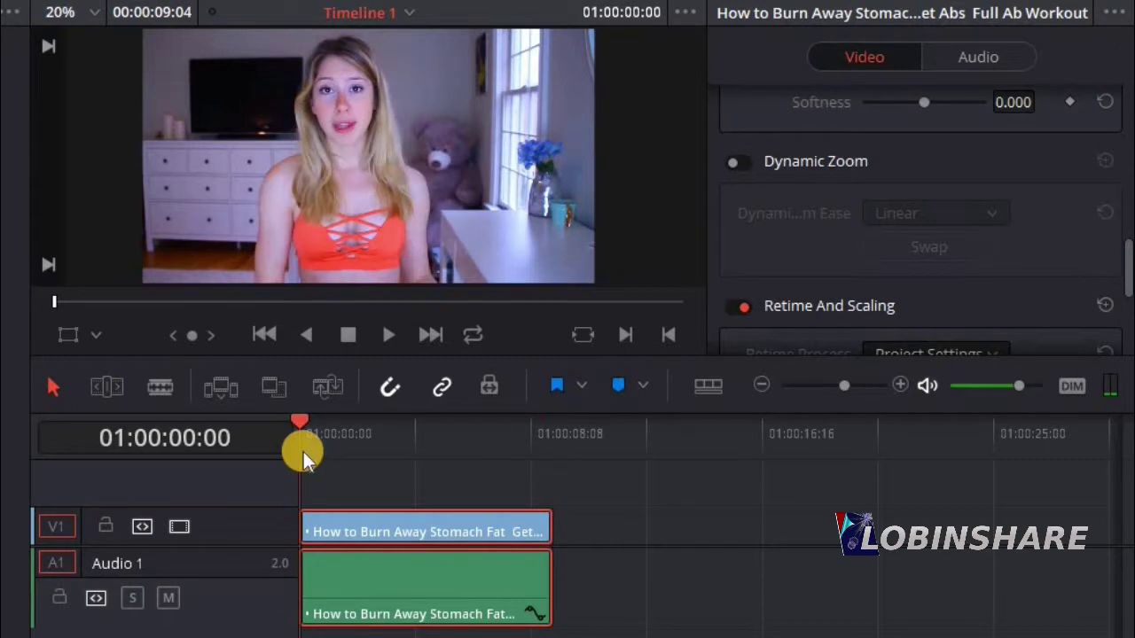
click(387, 334)
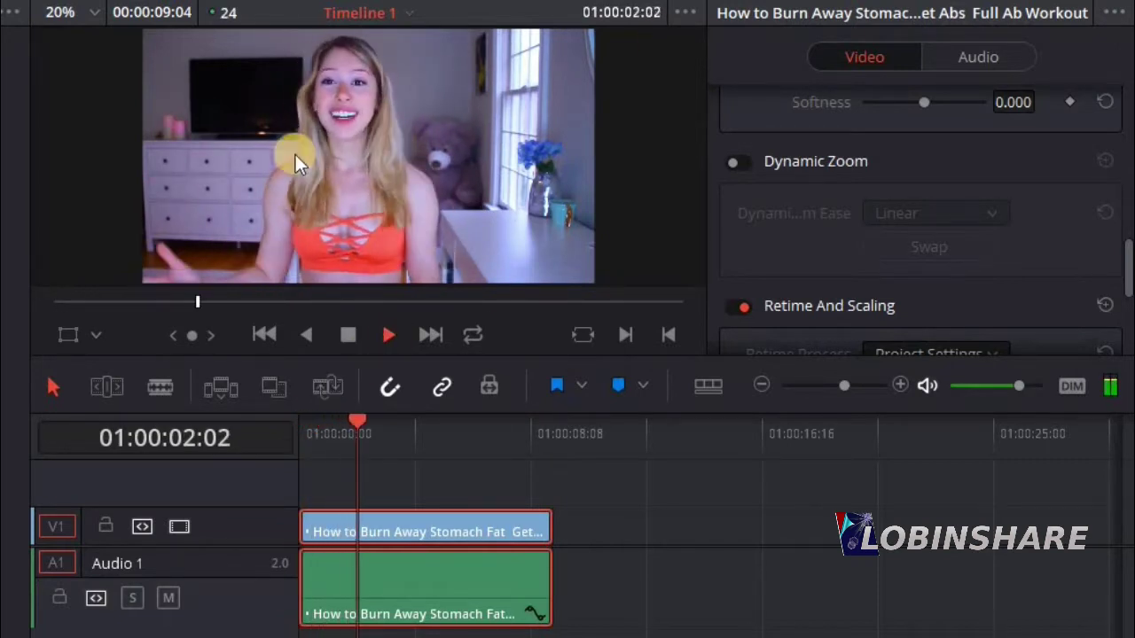
click(357, 334)
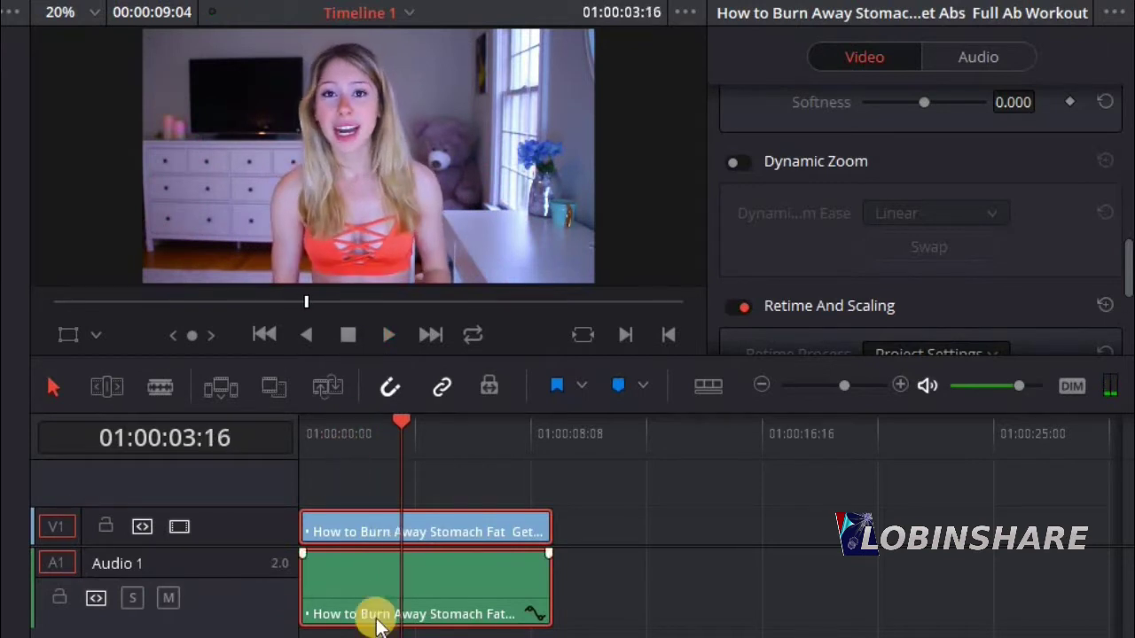
drag(361, 420, 371, 418)
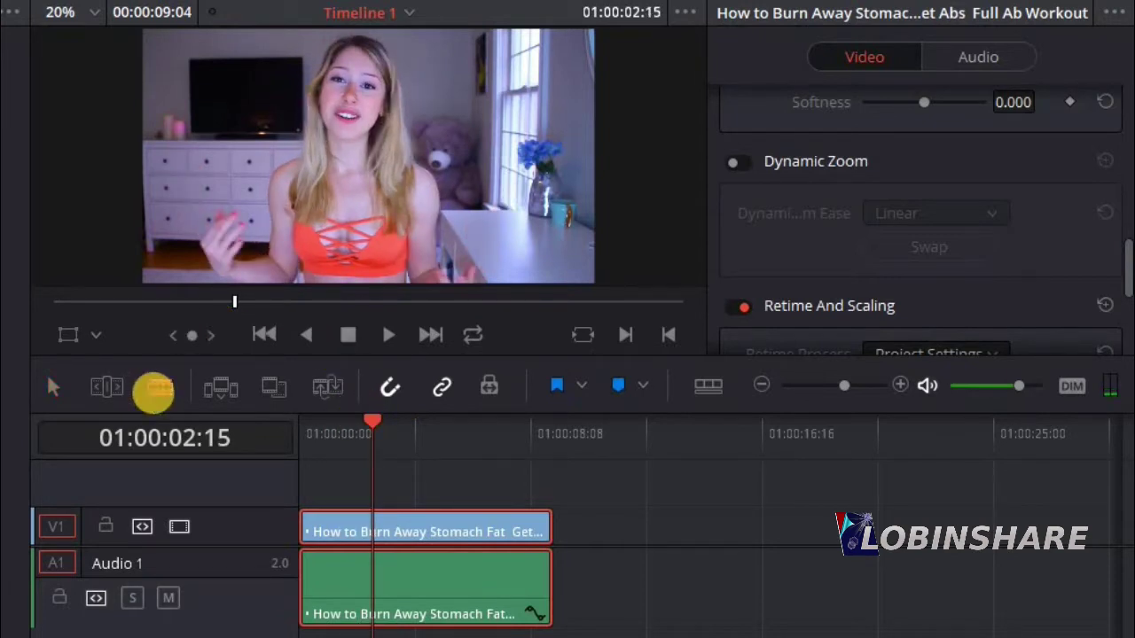
click(153, 392)
click(374, 532)
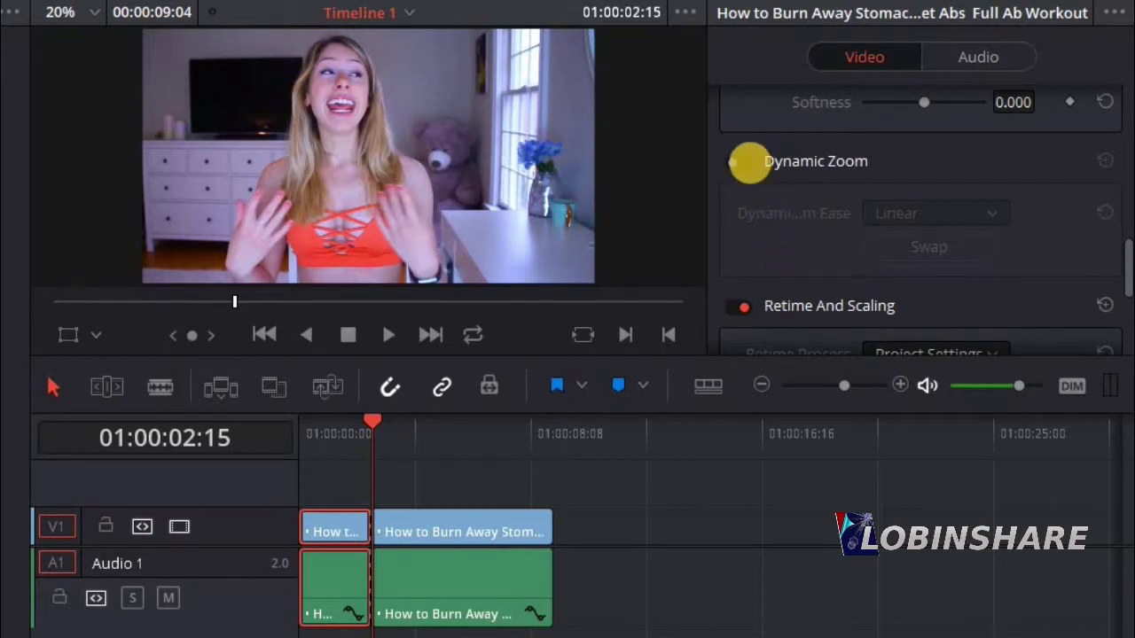
Step: Turn on Dynamic Zoom for the first clip and preview it from the timeline start
click(750, 161)
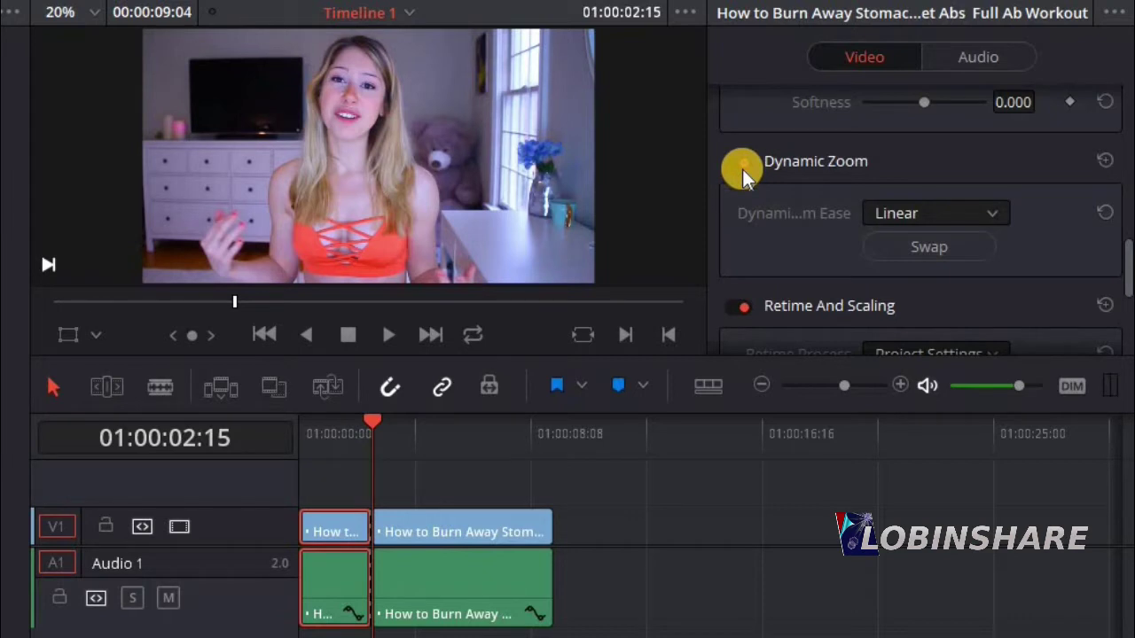
click(304, 436)
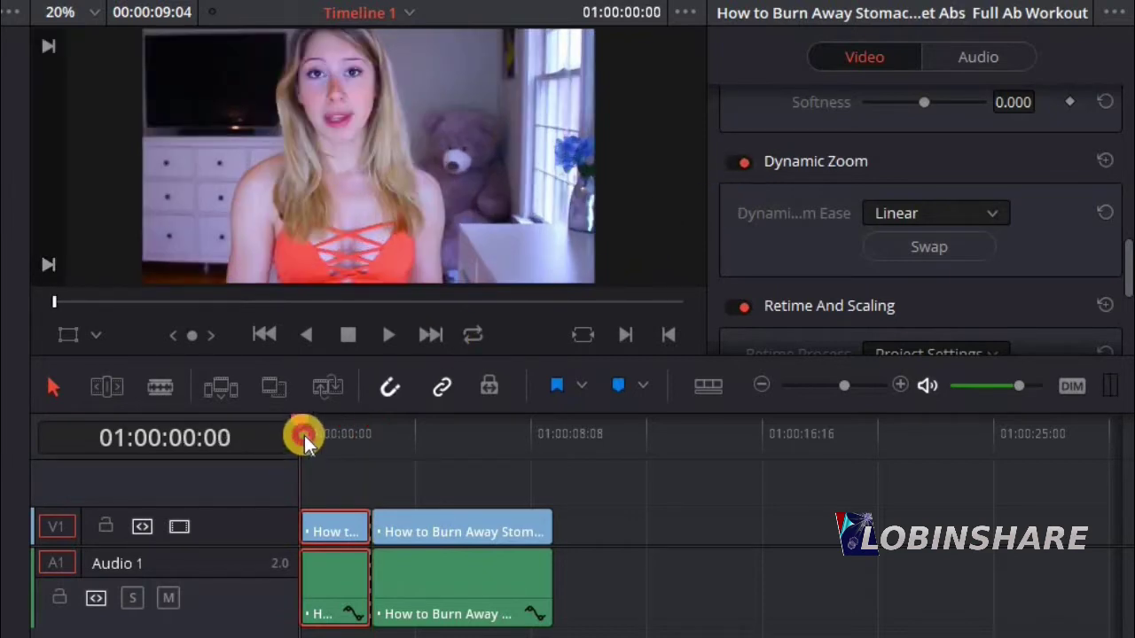
click(383, 343)
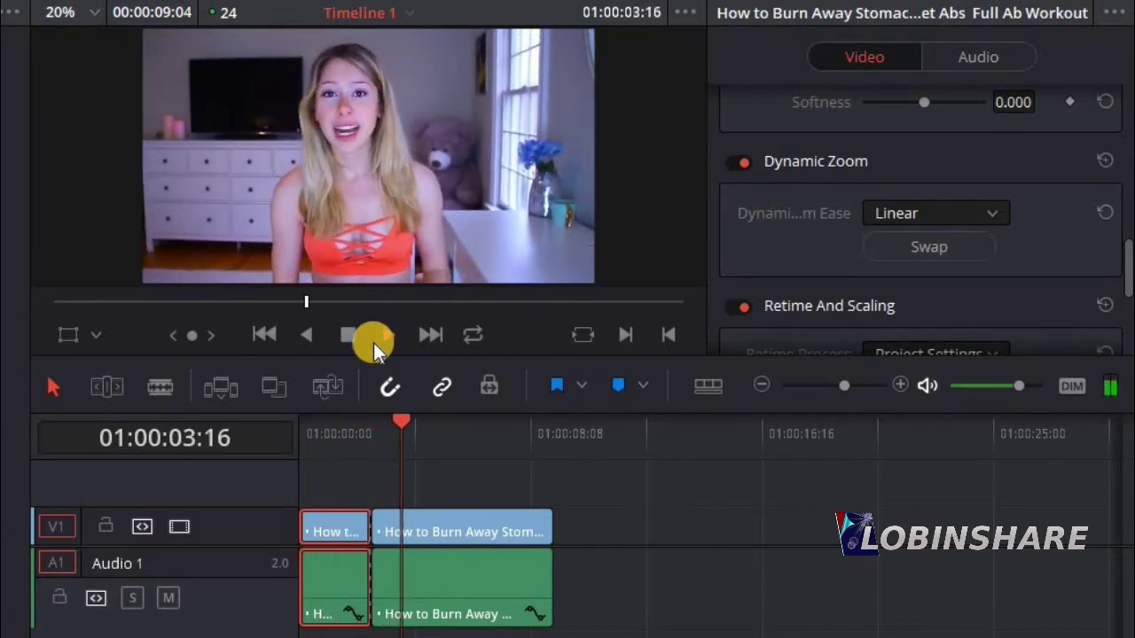
click(350, 338)
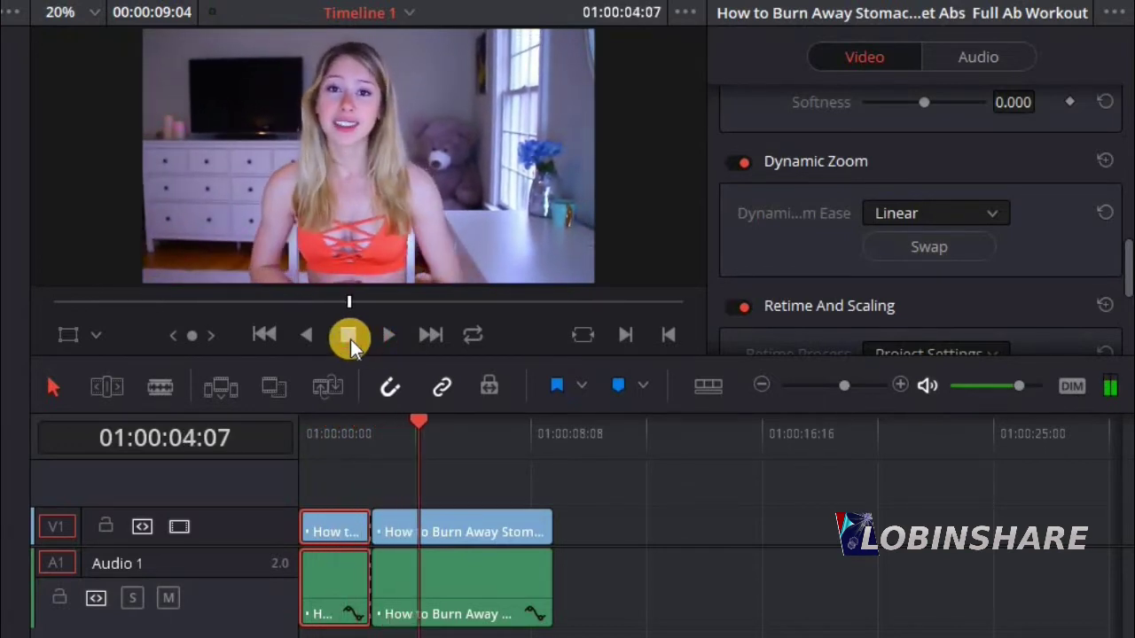
Step: Replay the timeline from the start, then park the playhead at about 01:00:06:13
click(300, 451)
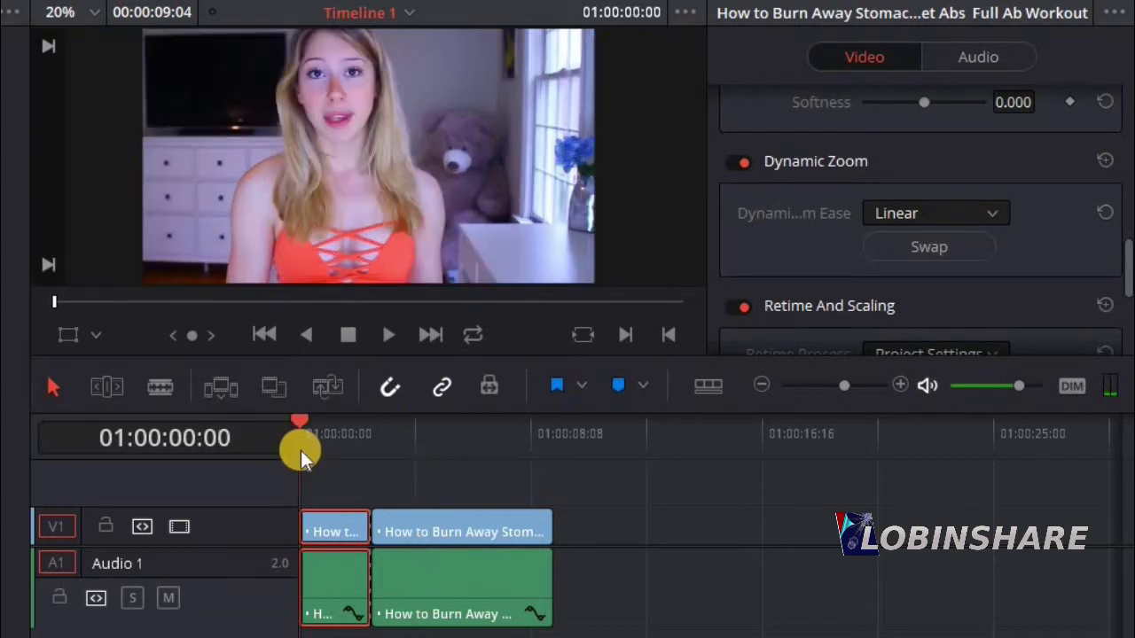
click(383, 337)
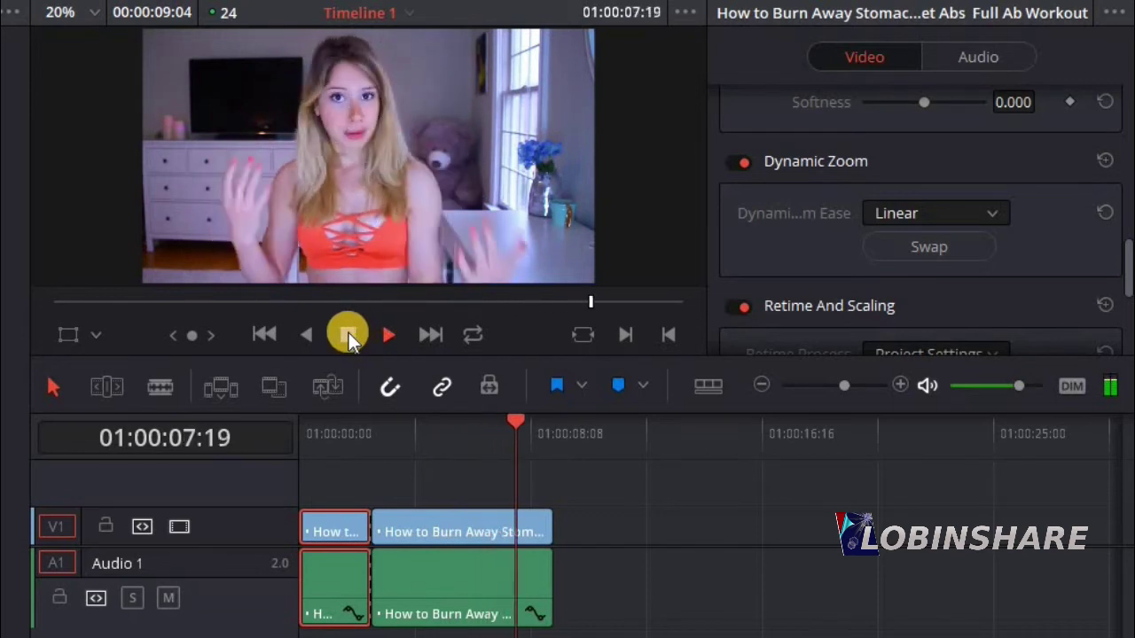
click(349, 333)
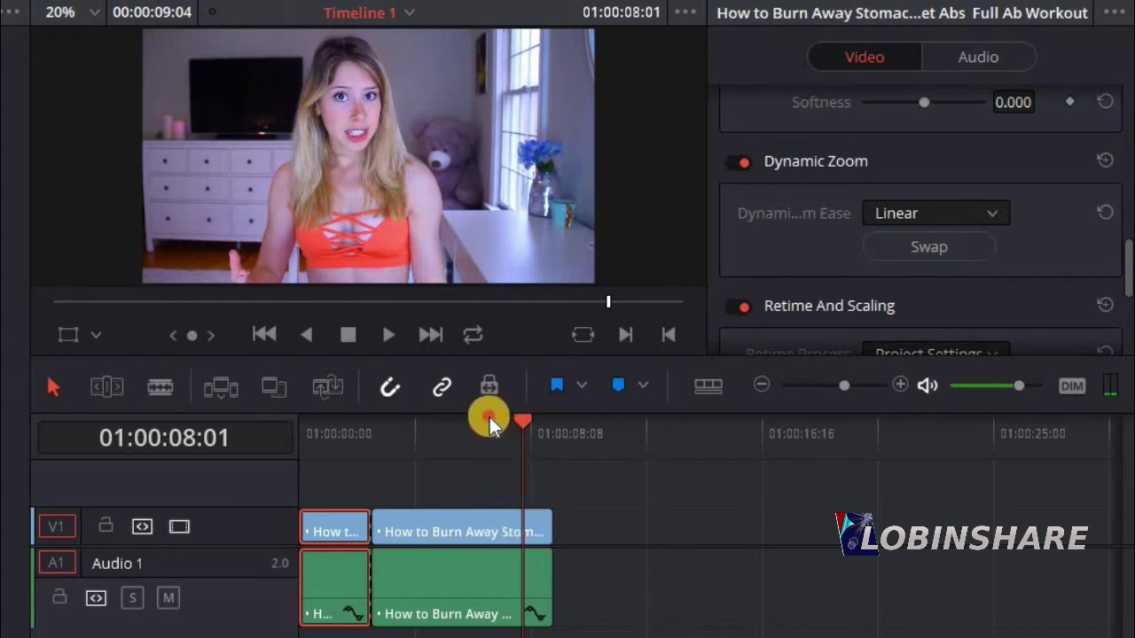
drag(489, 417, 480, 417)
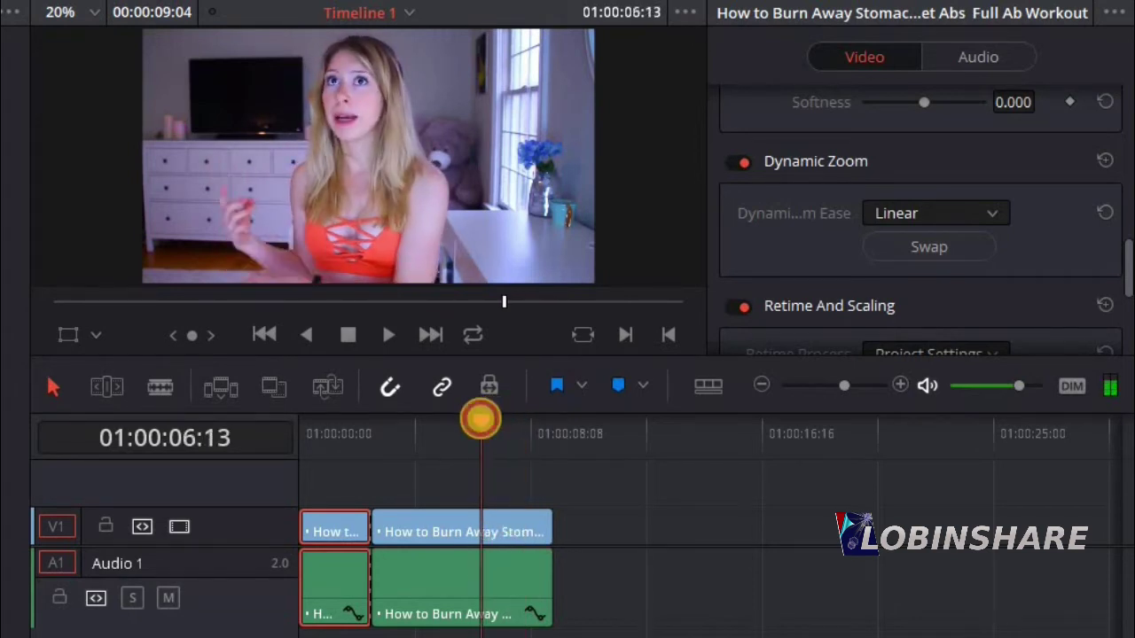
Step: Blade the second clip at 01:00:06:13 and select the resulting third clip
click(162, 387)
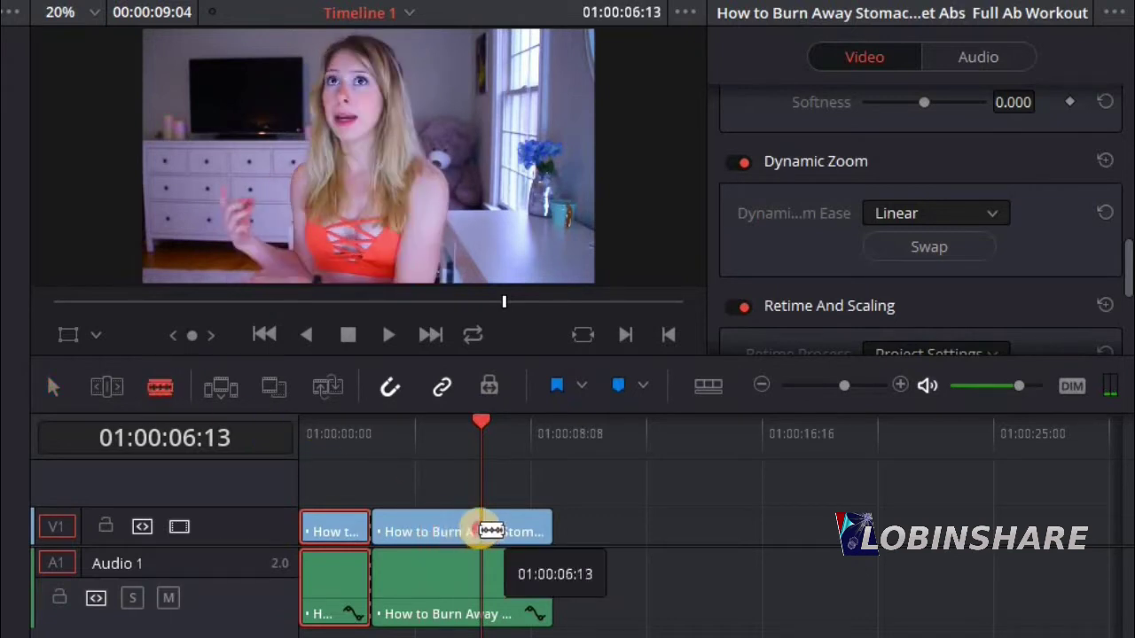
click(484, 531)
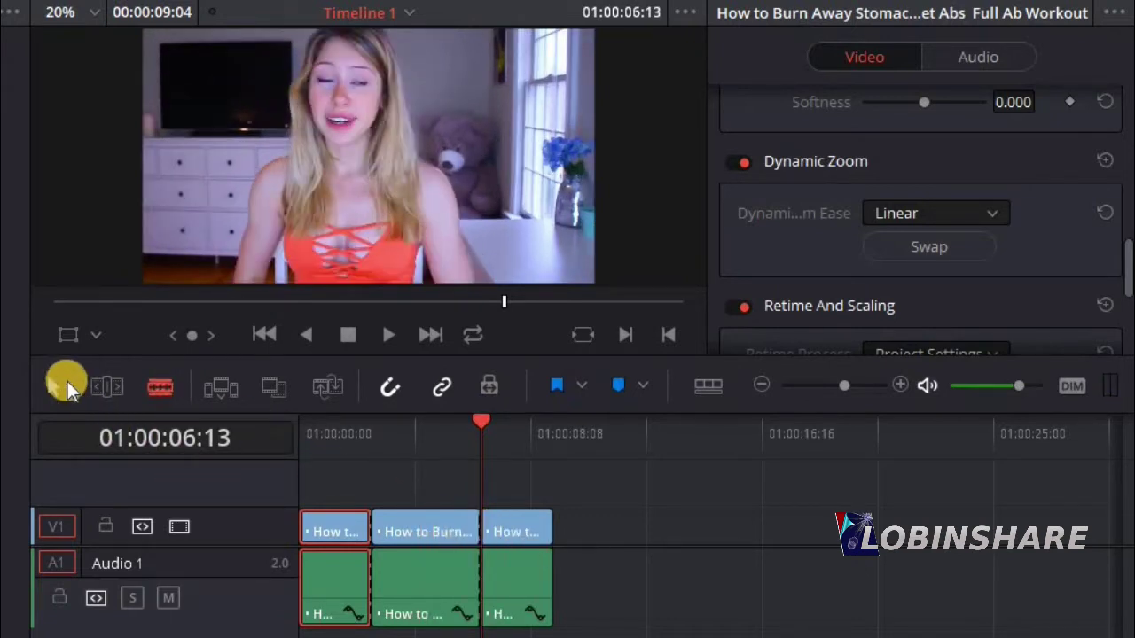
click(65, 383)
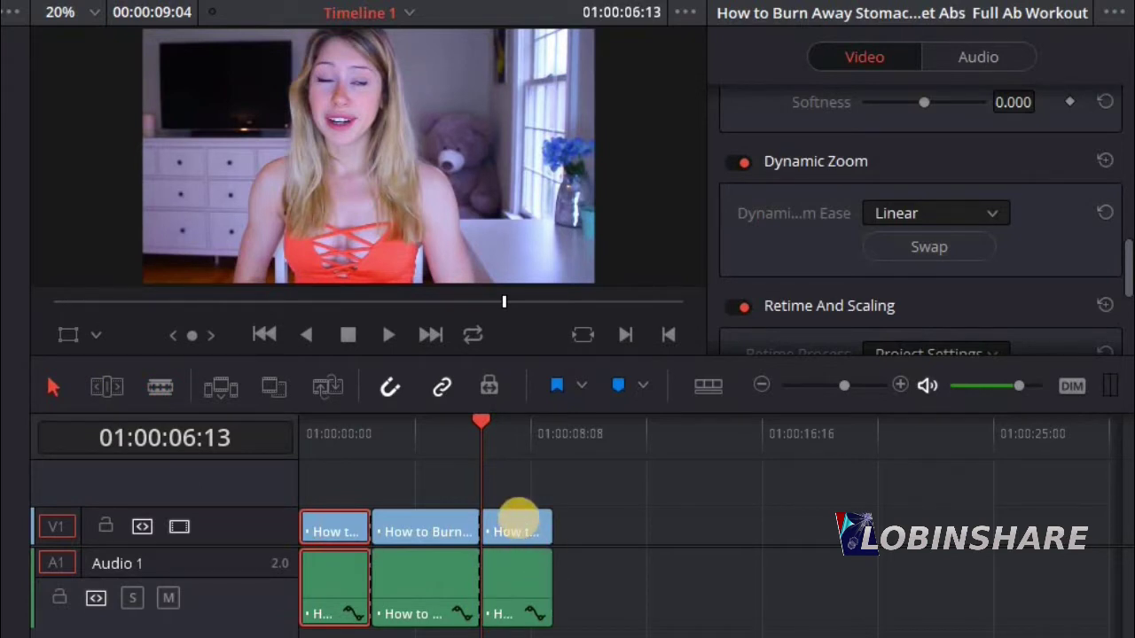
click(519, 523)
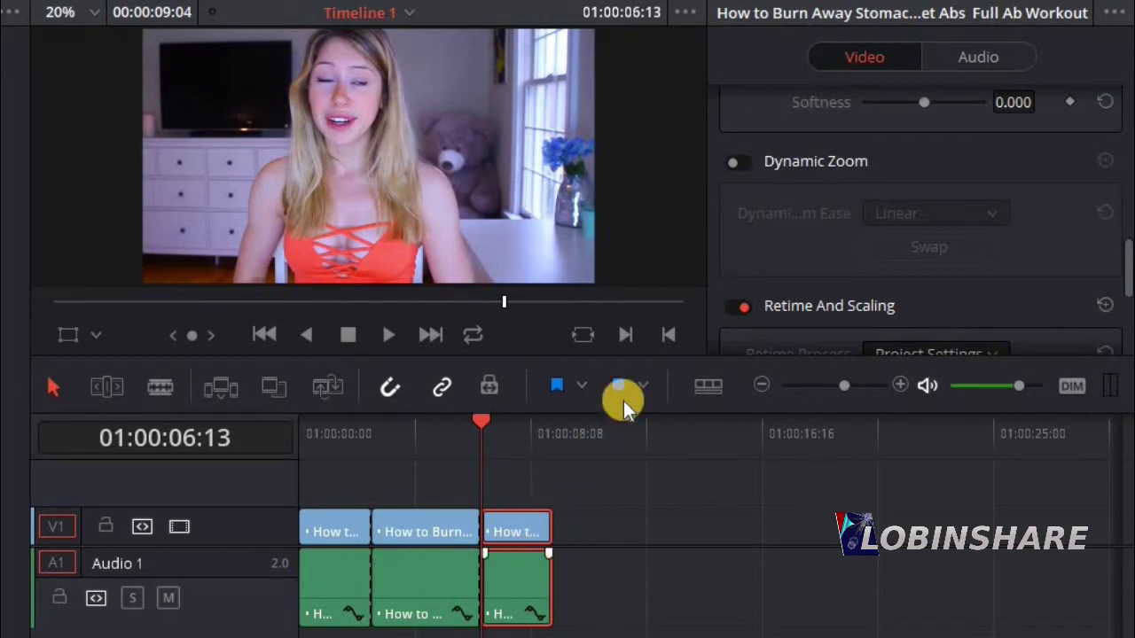
Step: Enable Linear Dynamic Zoom on the third clip and play back from 01:00:04:05
click(742, 165)
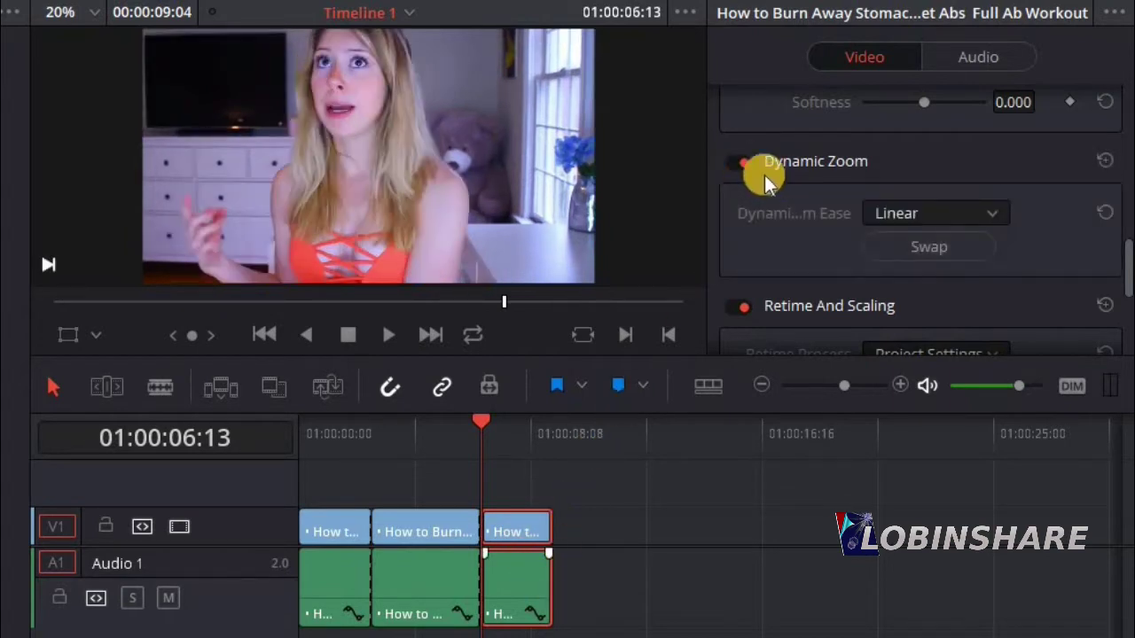
click(417, 426)
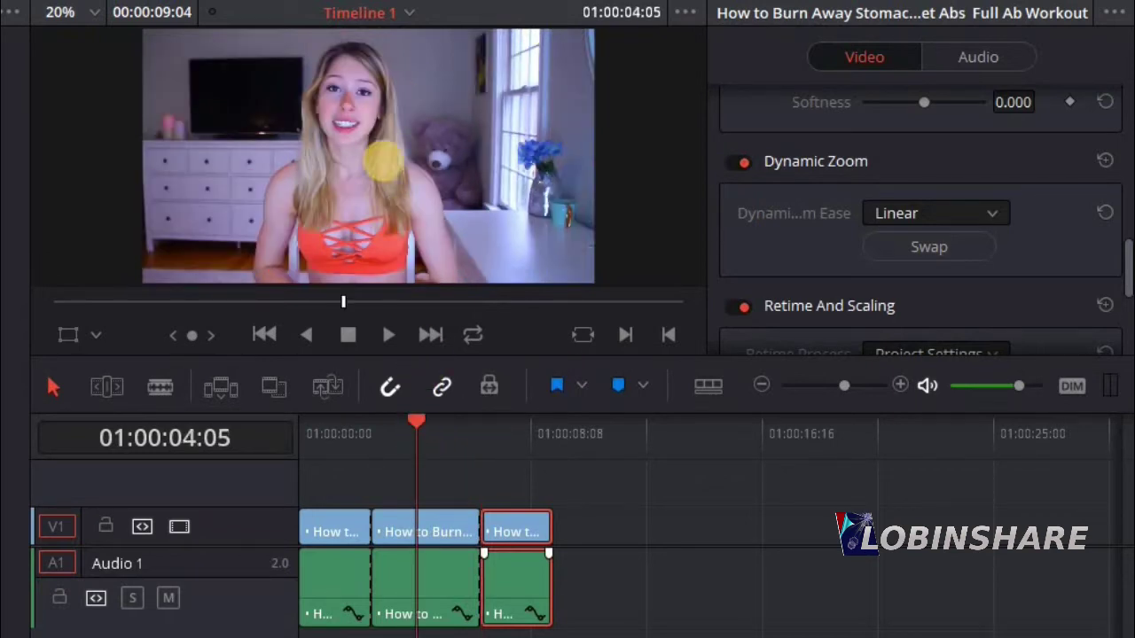
click(387, 333)
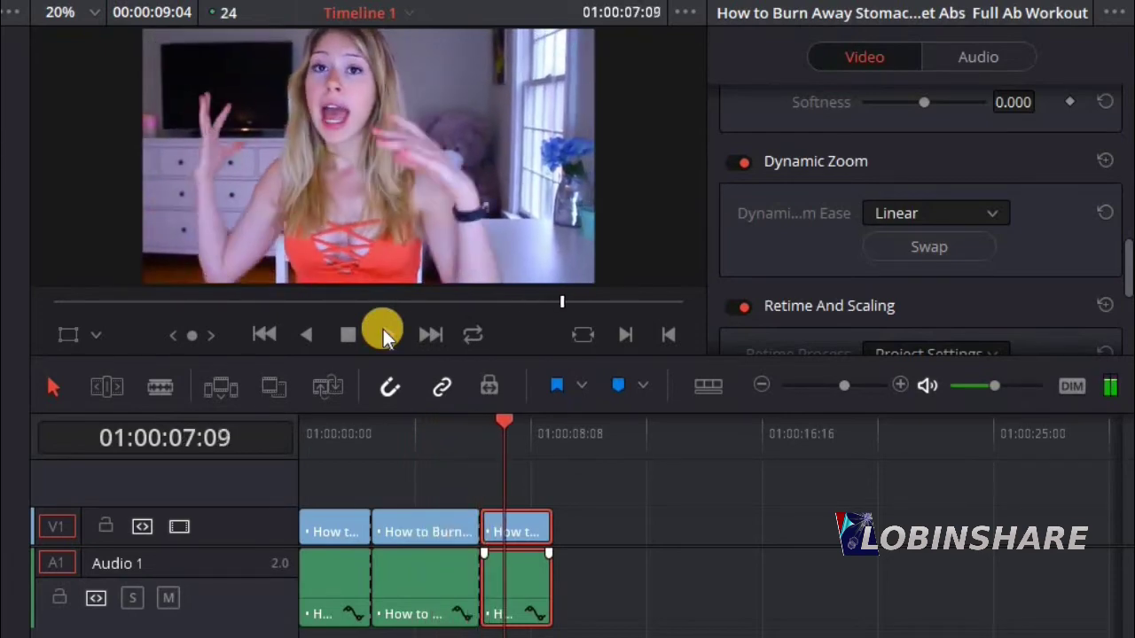
click(379, 333)
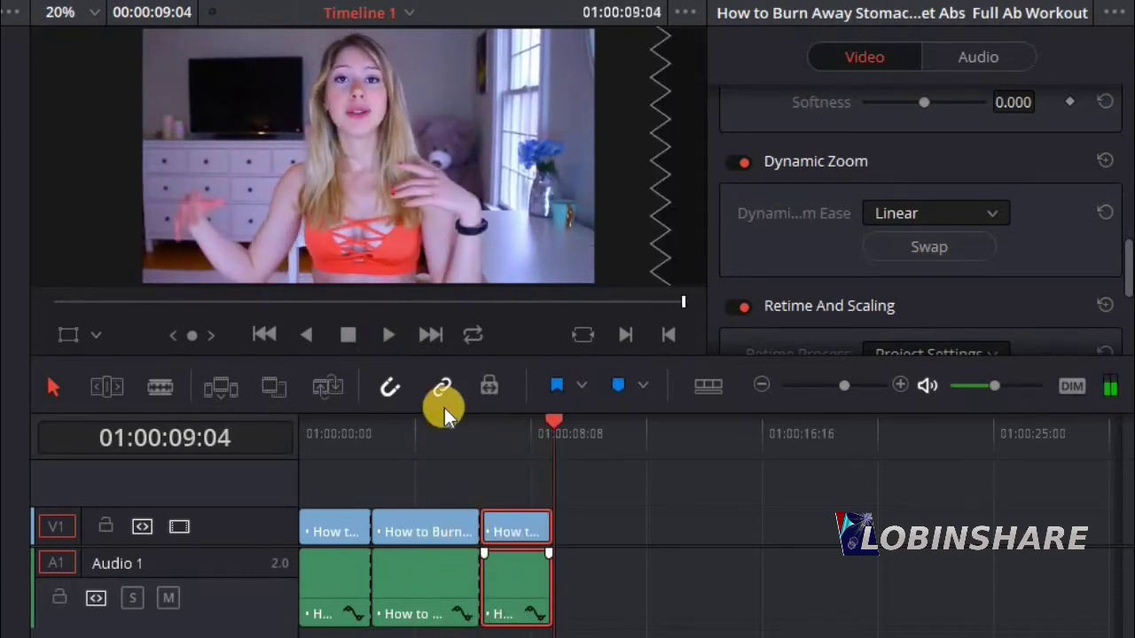
Step: Review playback from 01:00:04:17 and again from the third clip's start
click(431, 441)
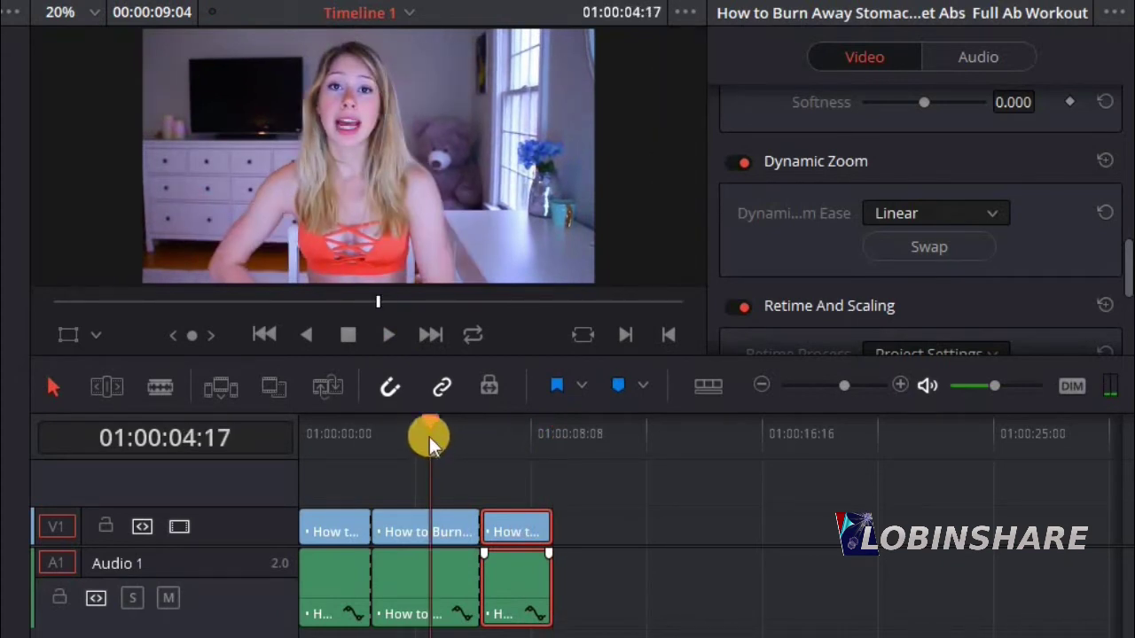
click(381, 333)
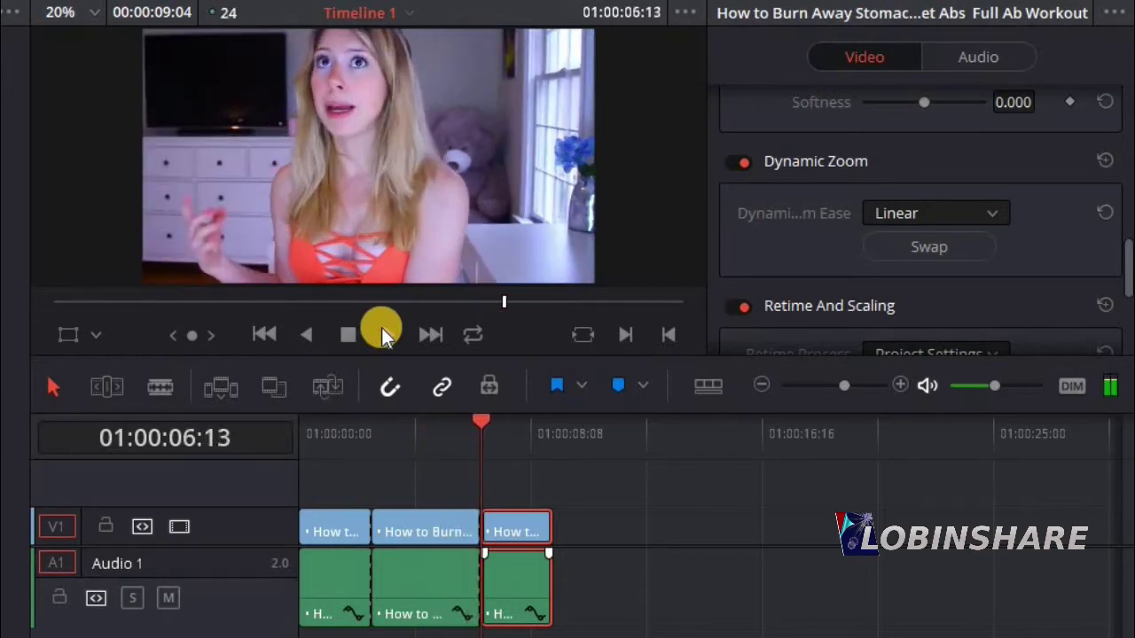
click(352, 335)
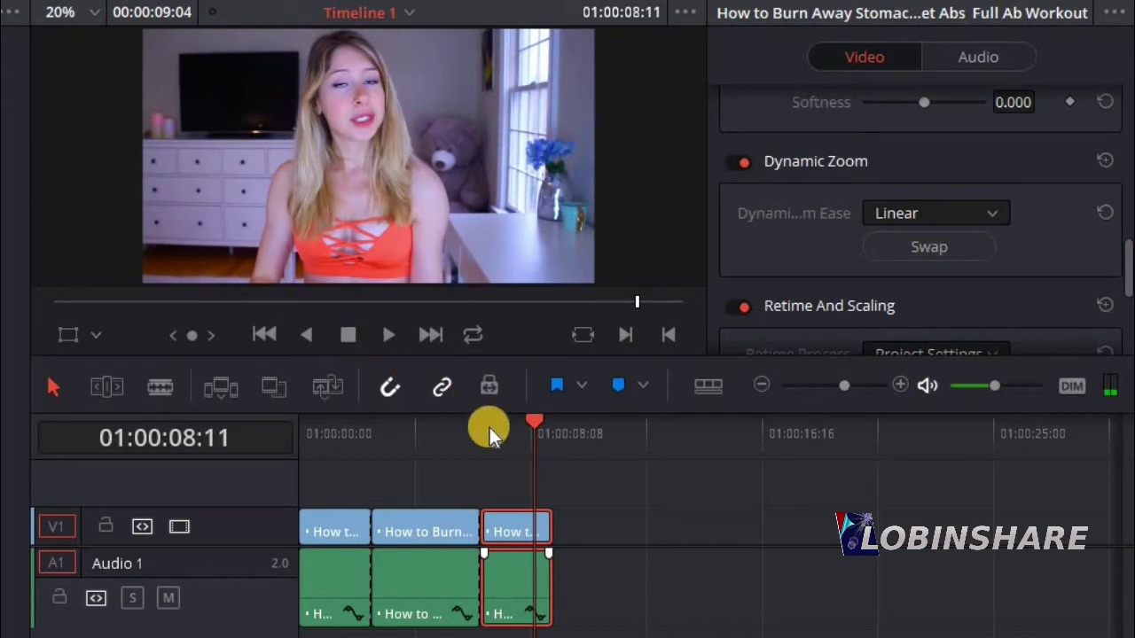
click(490, 427)
click(388, 334)
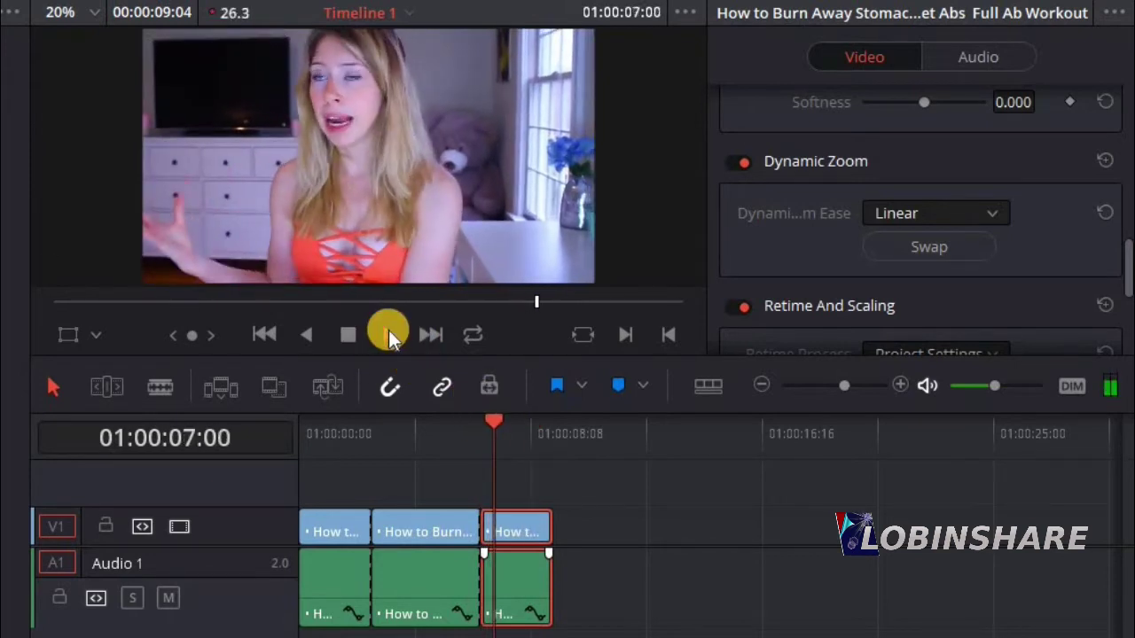
click(351, 337)
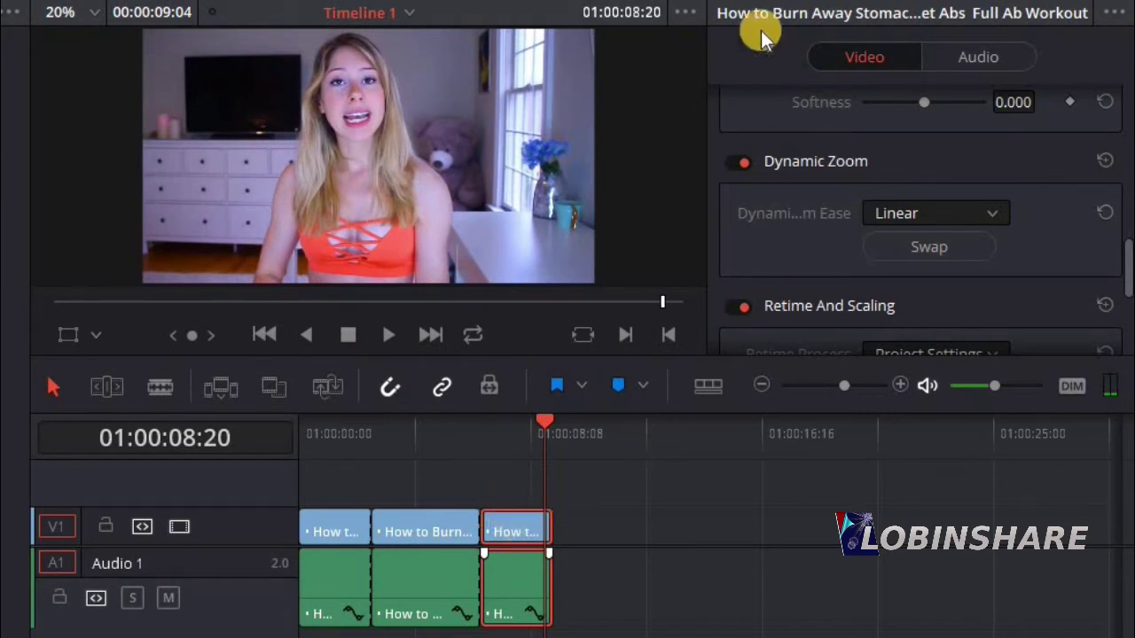
Step: Swap the third clip's Dynamic Zoom direction and replay it from 01:00:06:13
click(930, 247)
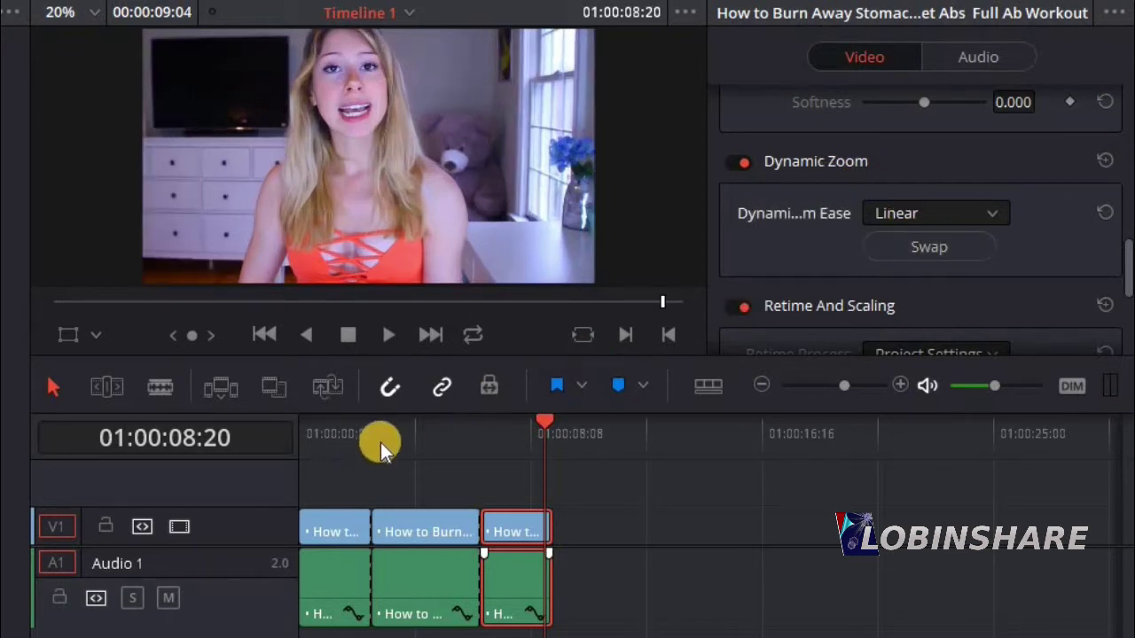
click(424, 436)
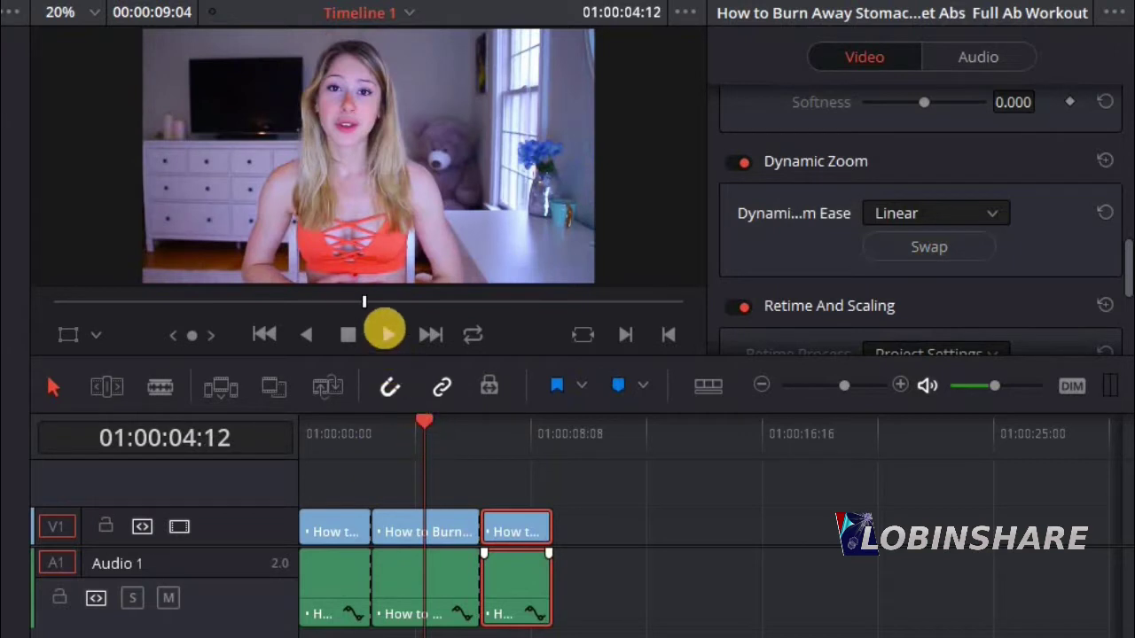
click(385, 335)
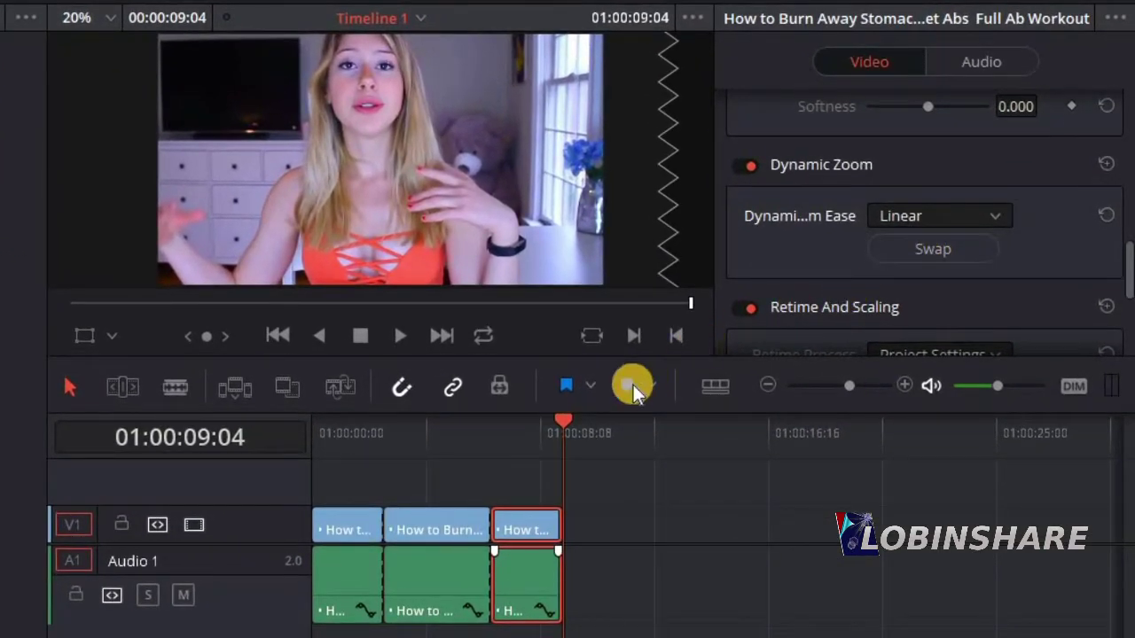
click(491, 435)
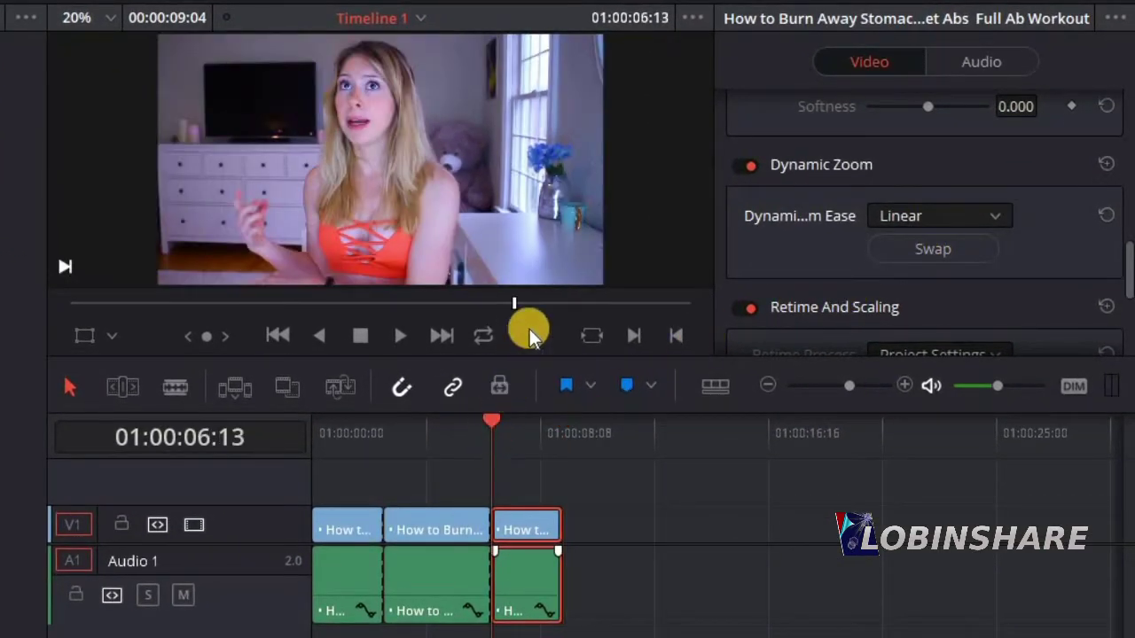
click(403, 343)
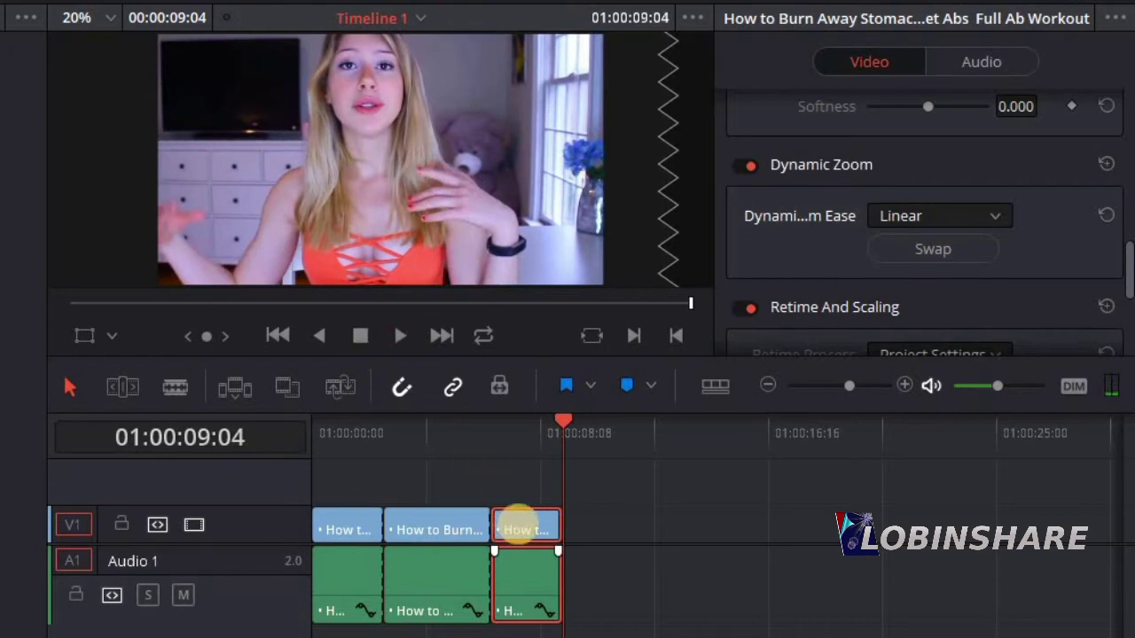
Step: Set the third clip's Dynamic Zoom ease to Ease In, replay it, then select the first clip
click(964, 224)
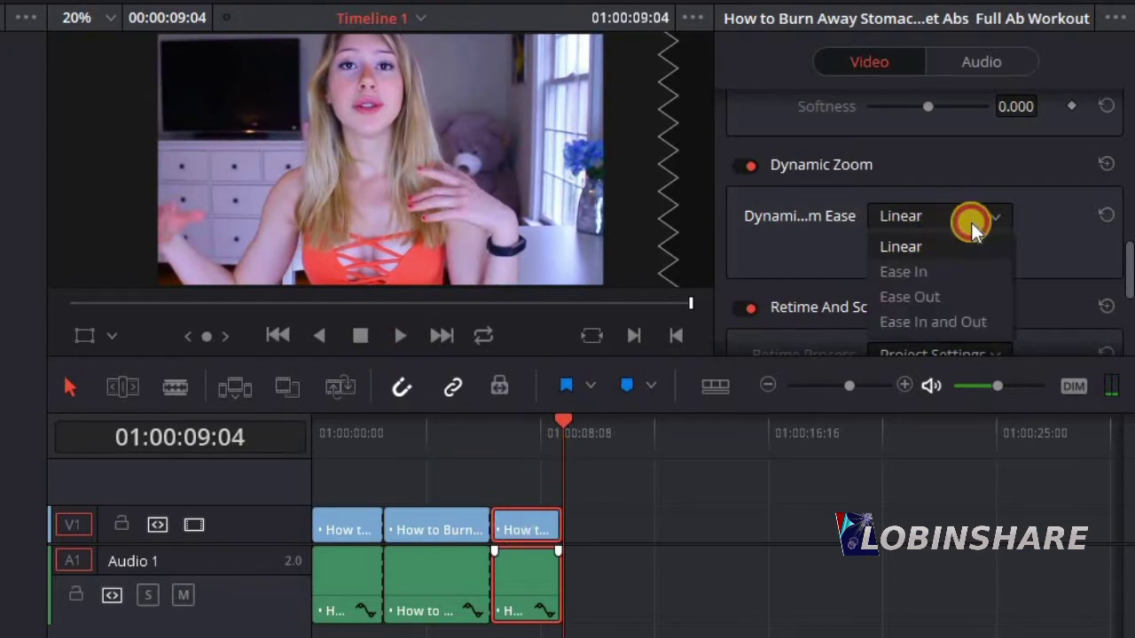
click(958, 271)
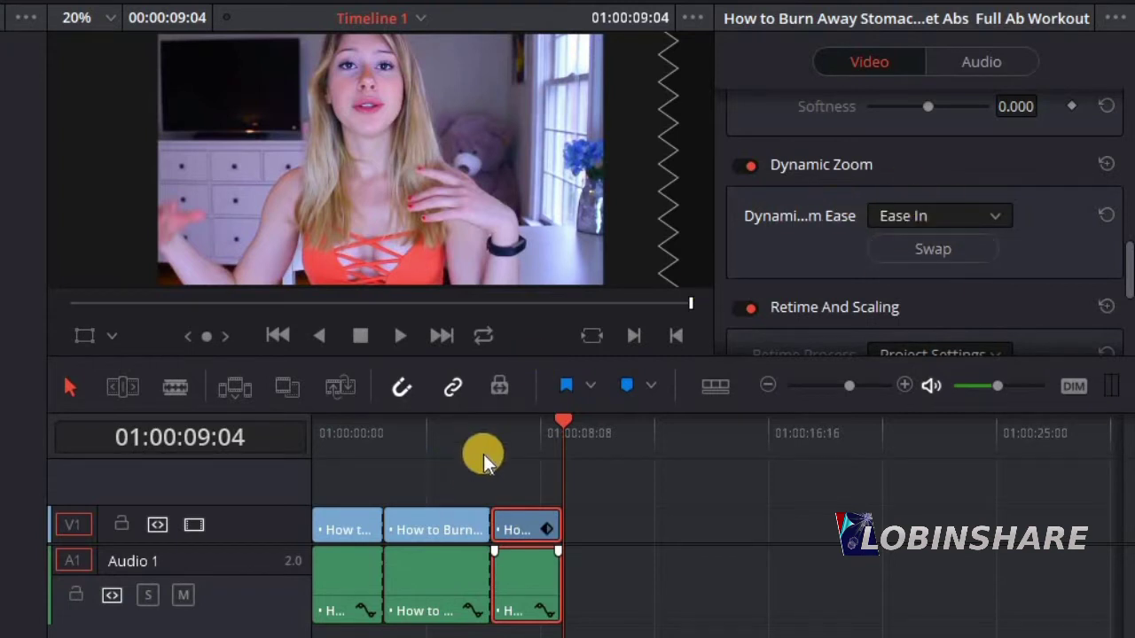
click(498, 433)
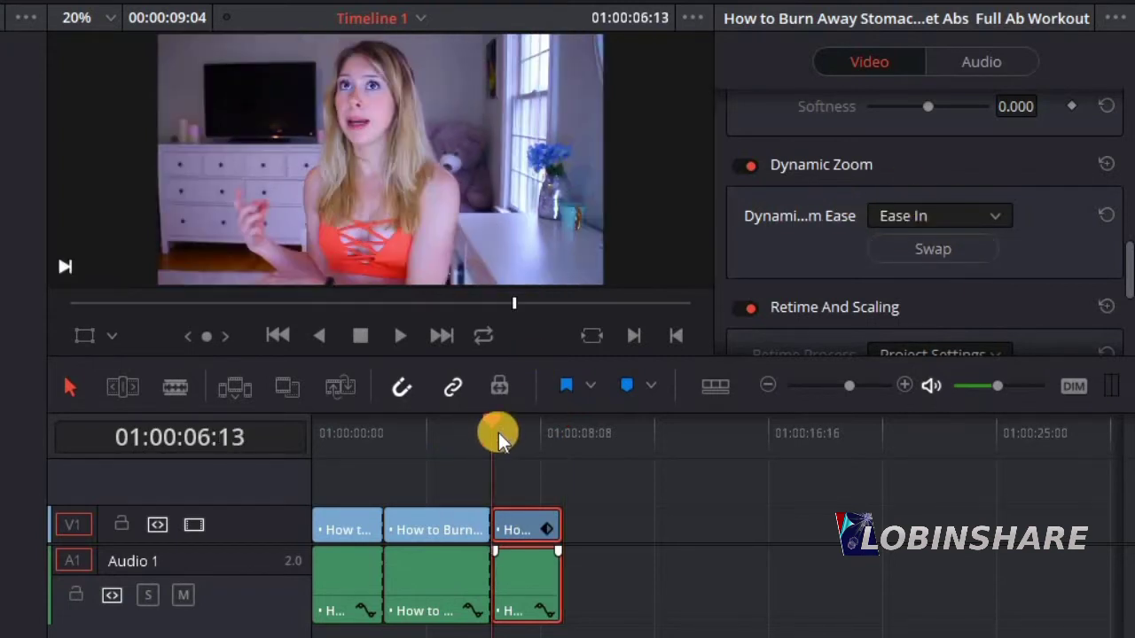
click(406, 341)
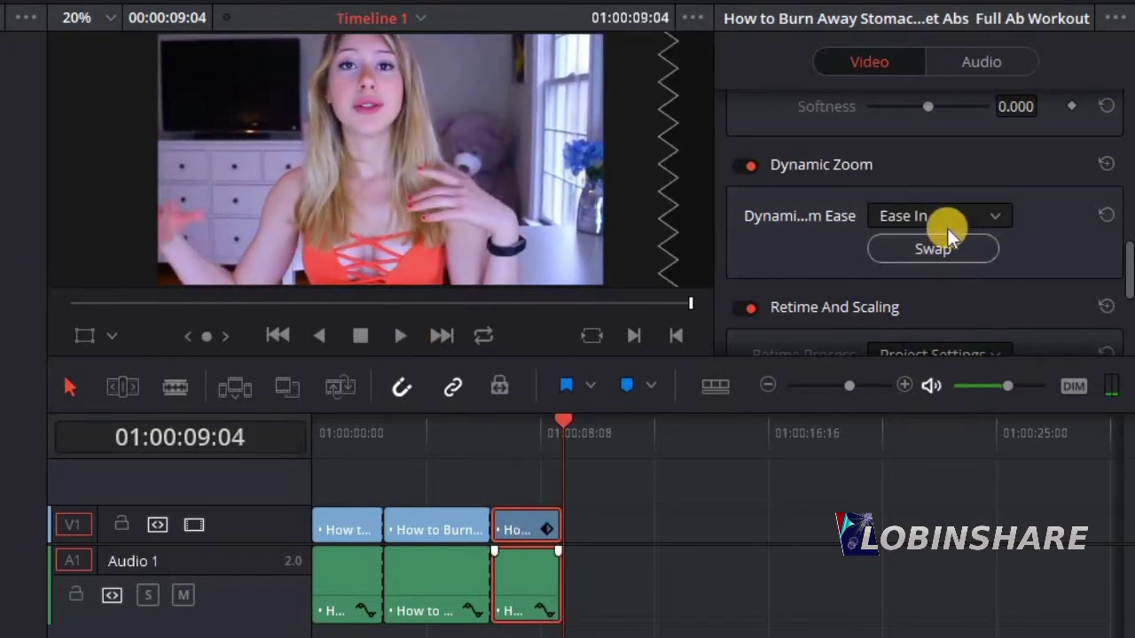
click(352, 523)
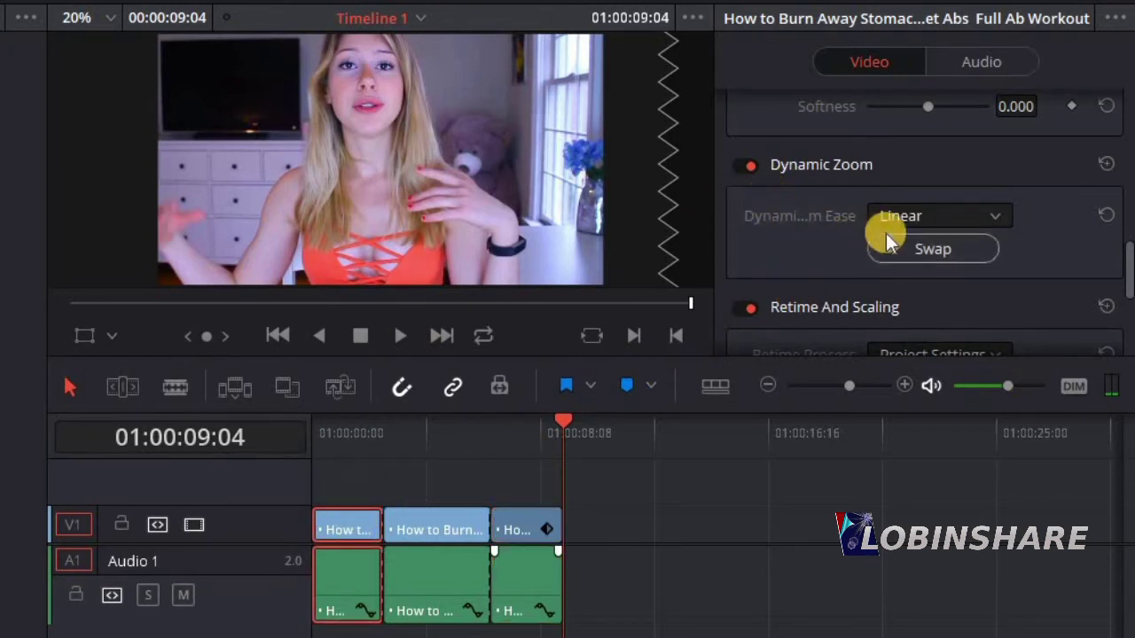
Step: Give the first clip's Dynamic Zoom an Ease Out ease and replay the timeline from its start
click(917, 218)
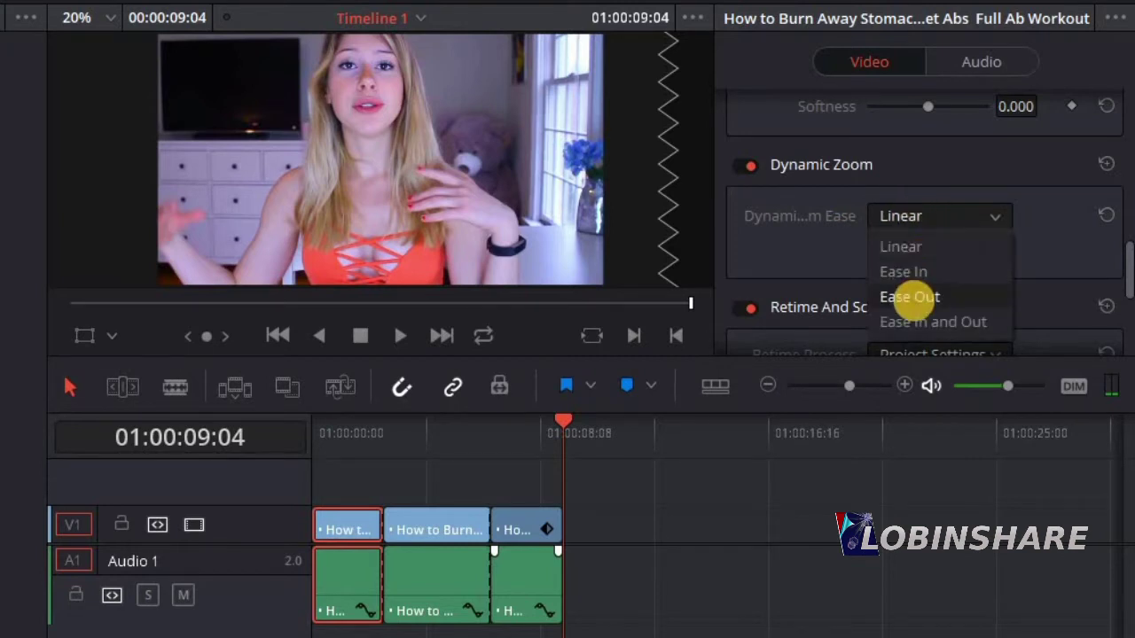
click(910, 297)
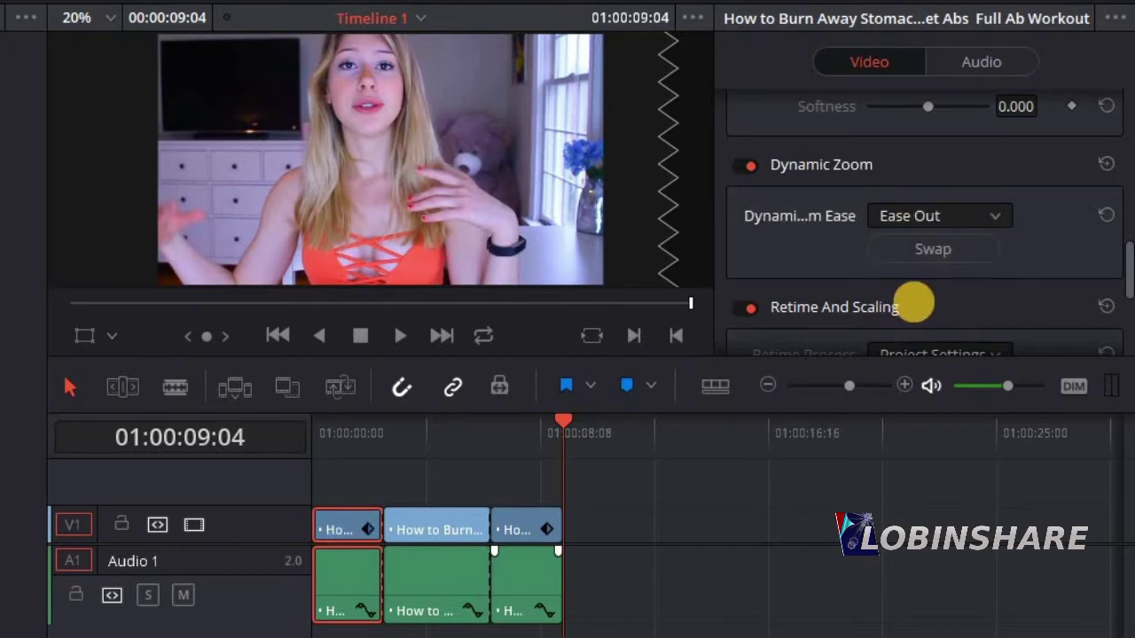
click(318, 435)
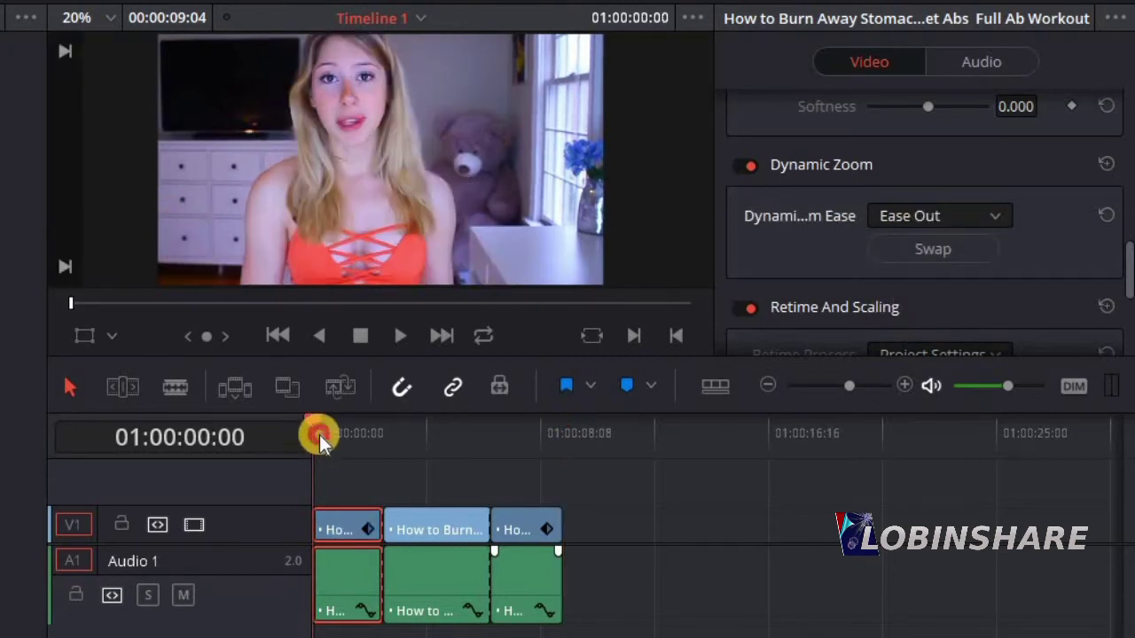
click(407, 337)
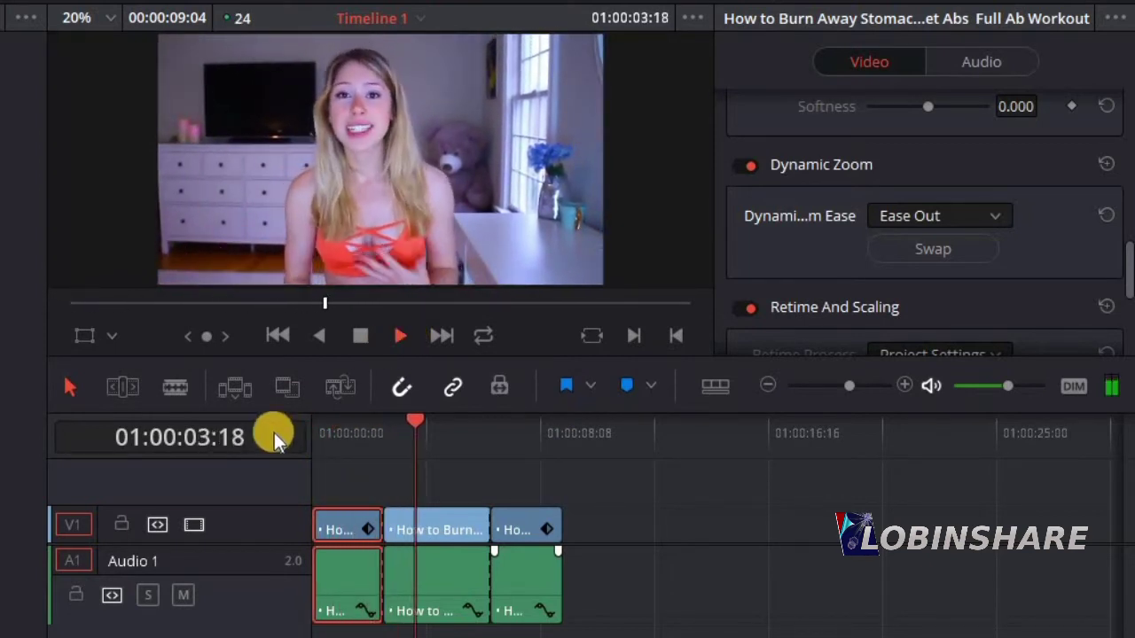
click(361, 337)
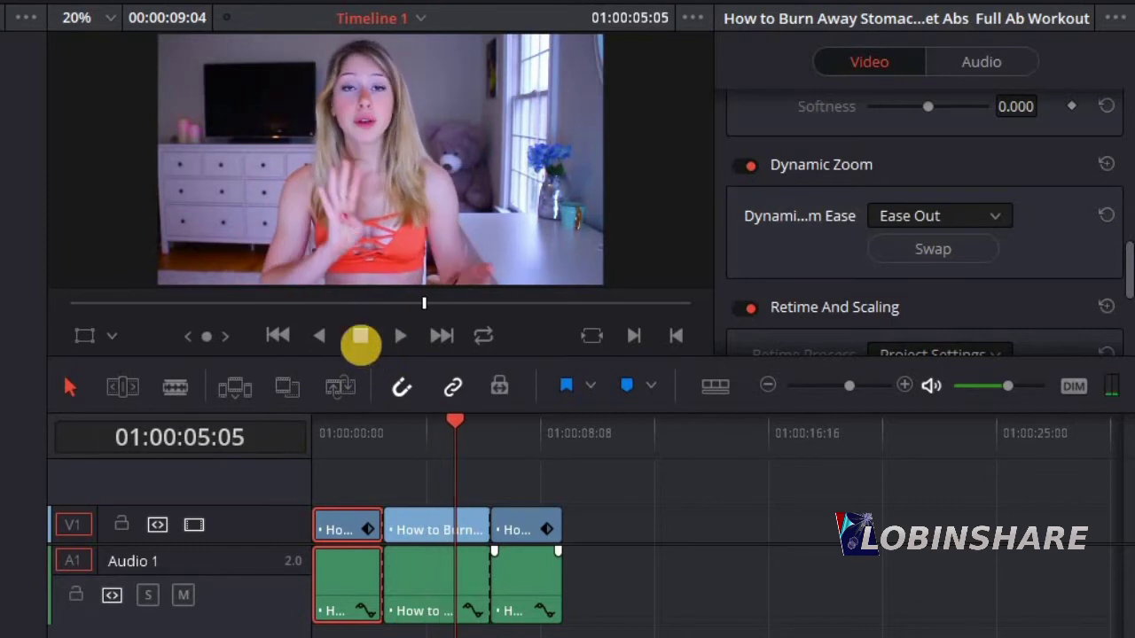
click(316, 438)
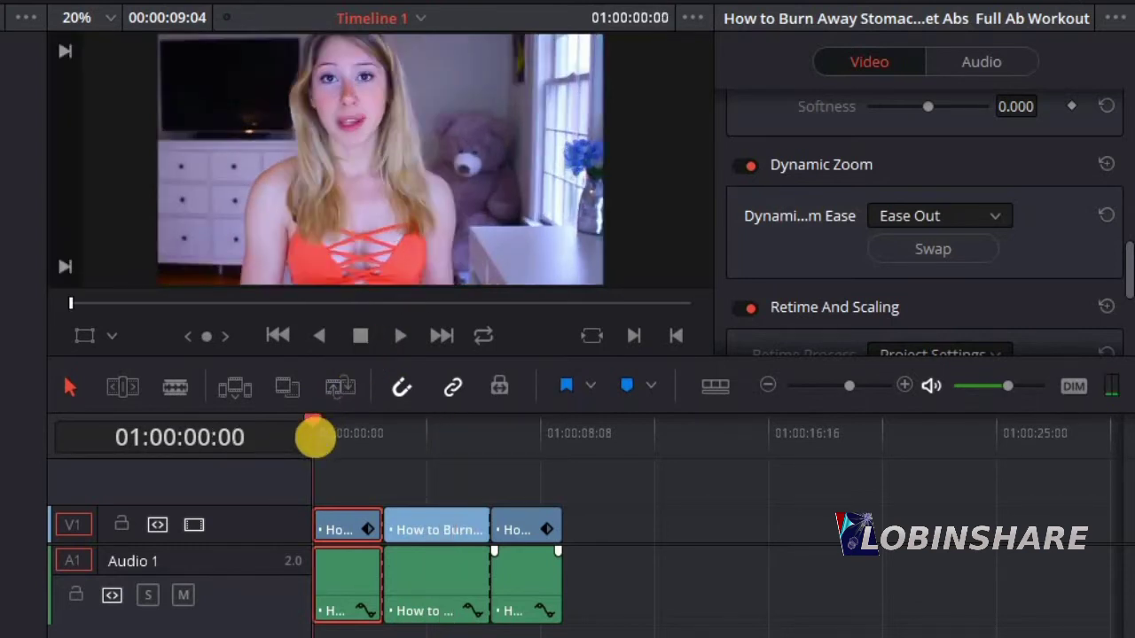
click(404, 339)
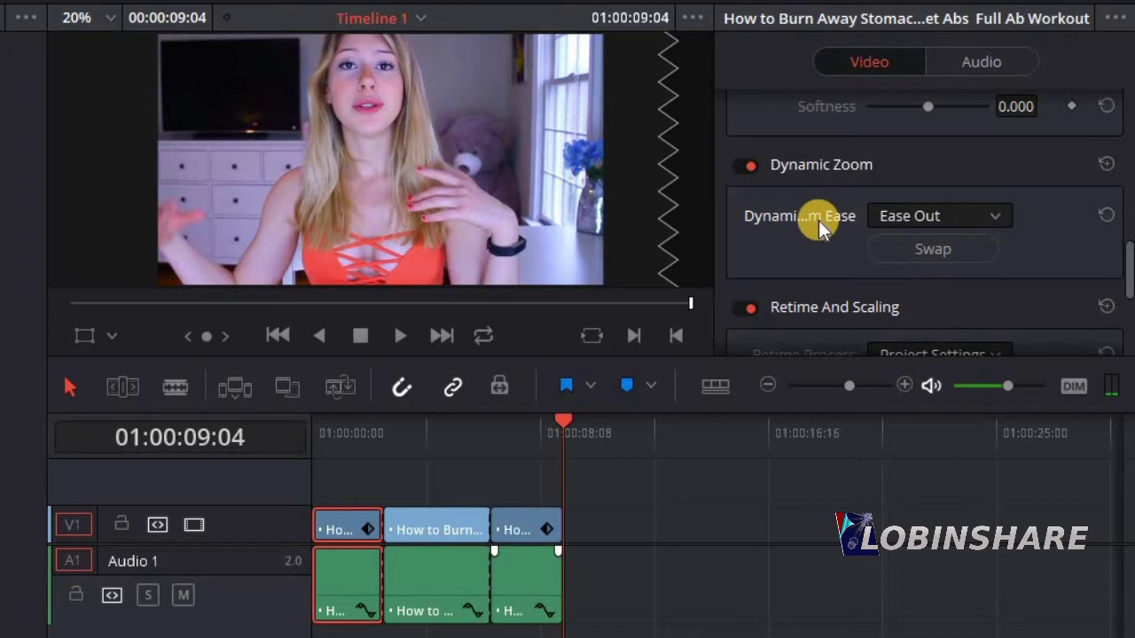
Step: Select the third clip and show the Dynamic Zoom start and end frames in the viewer
click(113, 337)
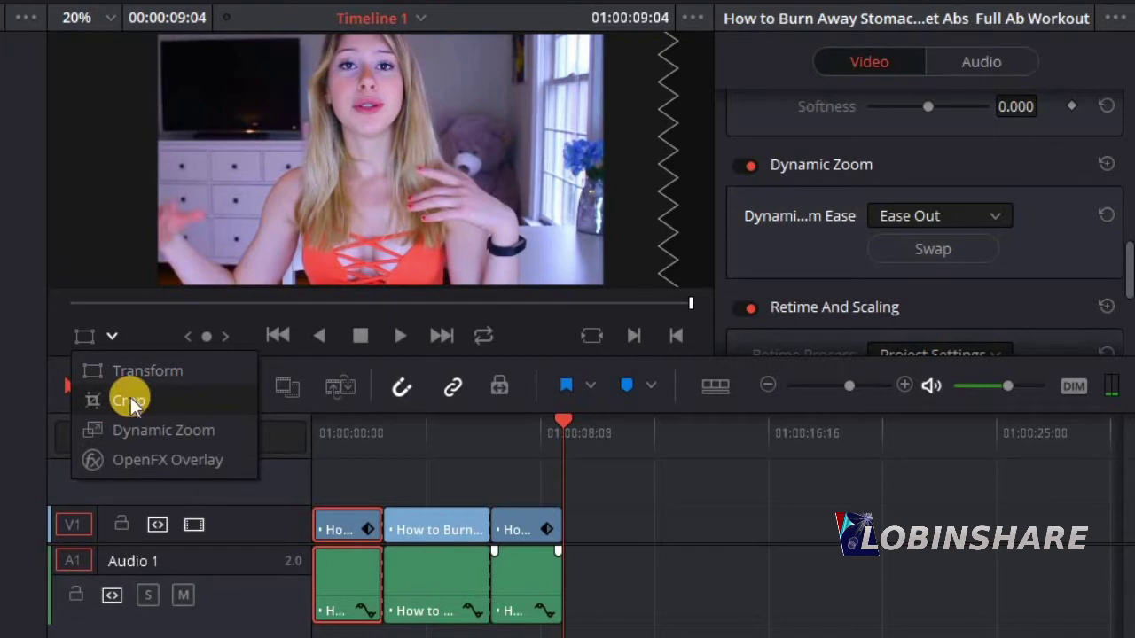
click(510, 526)
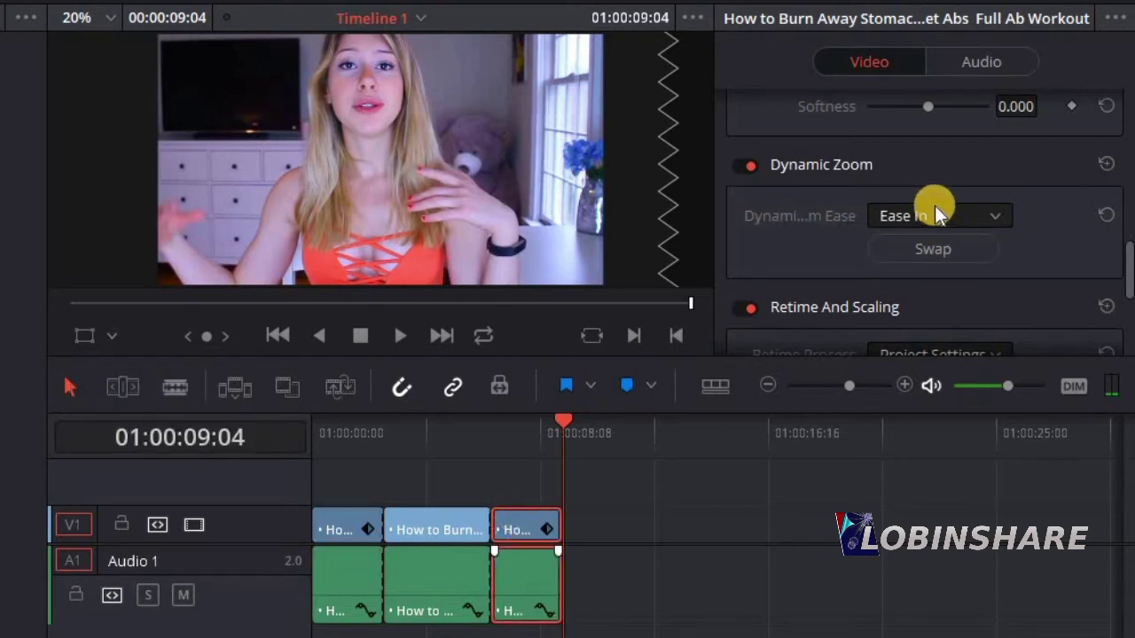
click(113, 338)
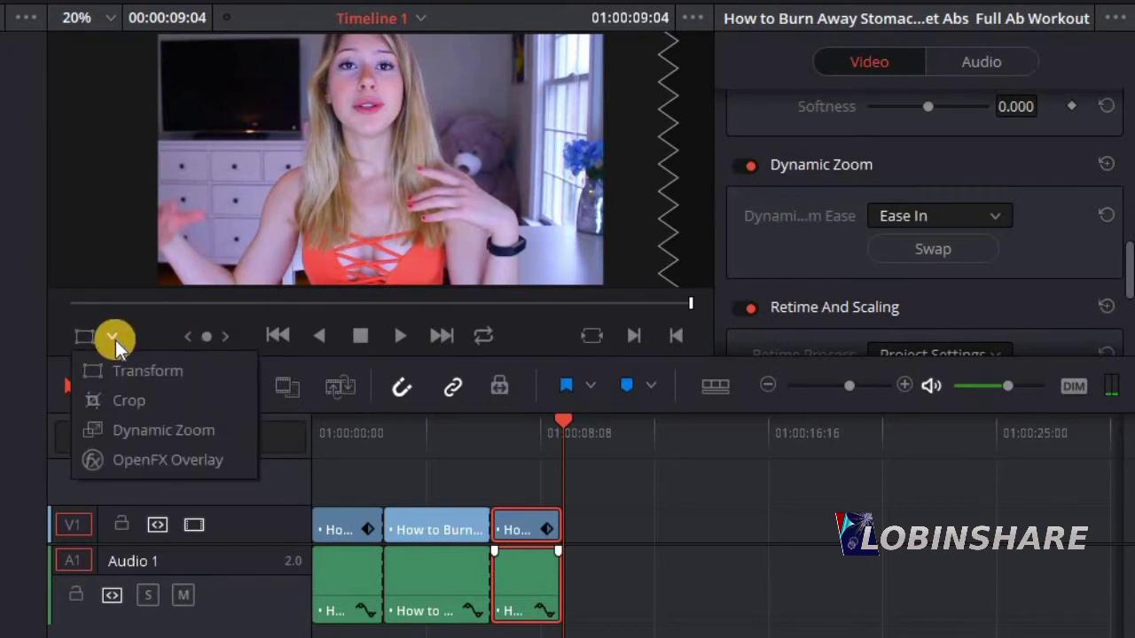
click(142, 429)
Step: Shrink the red end rectangle and move it up over the woman's face
click(550, 170)
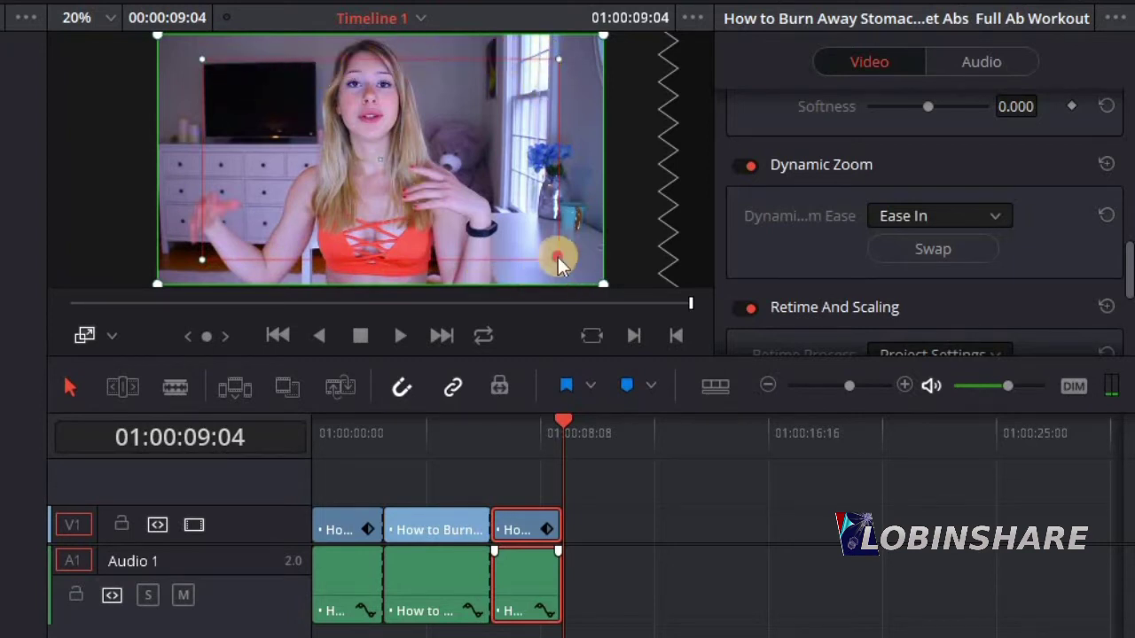
drag(558, 260, 502, 220)
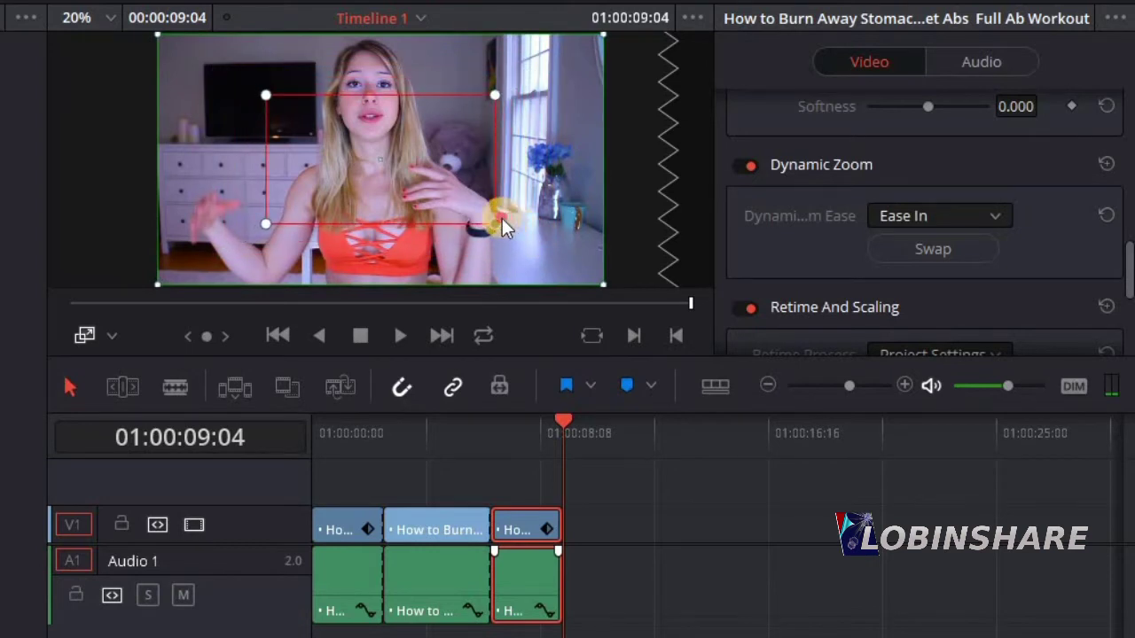
drag(442, 193, 432, 141)
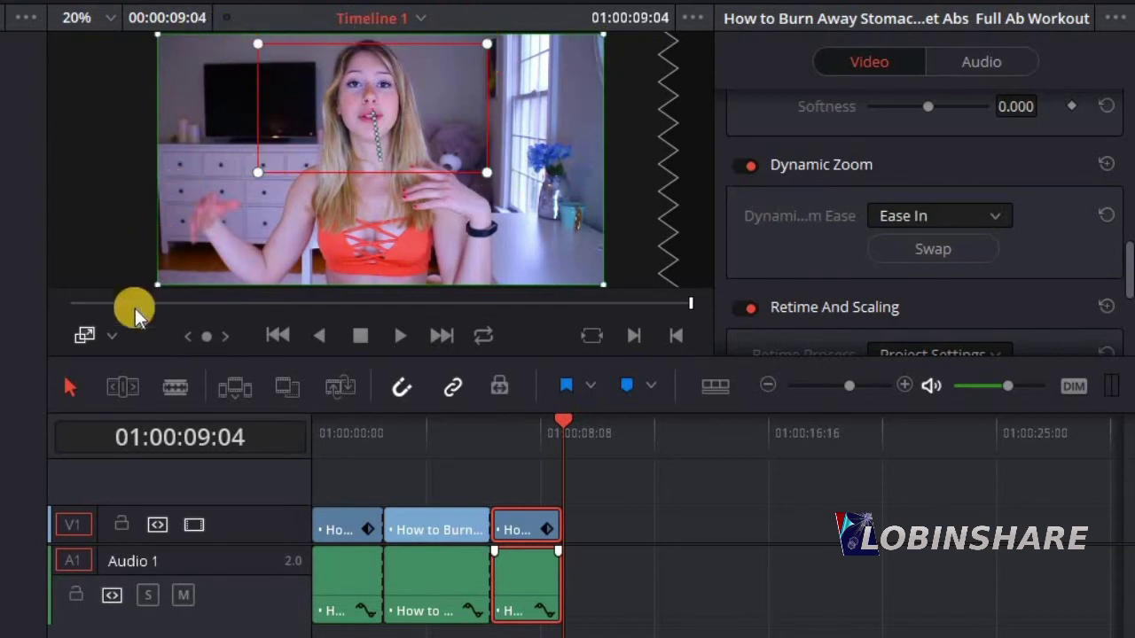
Step: Hide the zoom overlay and play the third clip from just before its start to preview the face zoom
click(87, 336)
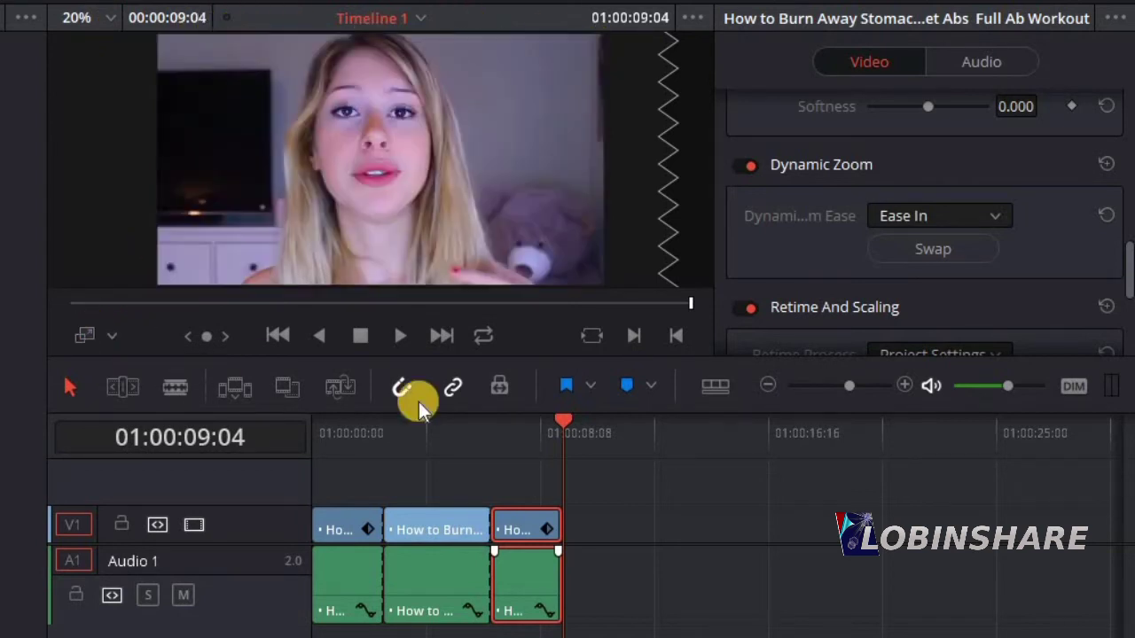
click(492, 431)
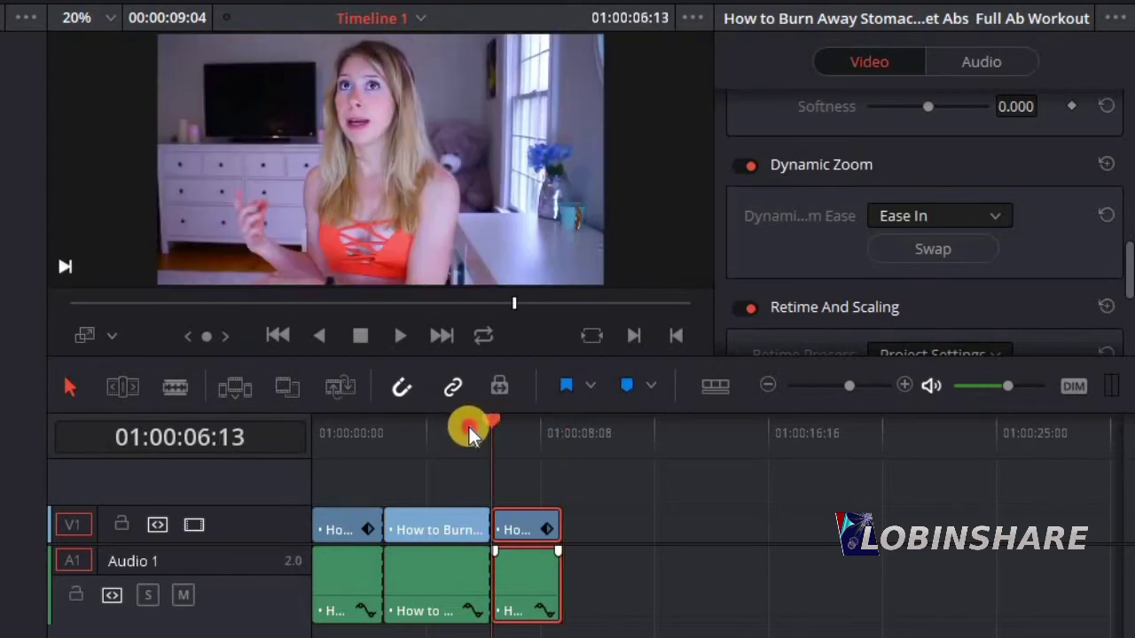
click(468, 428)
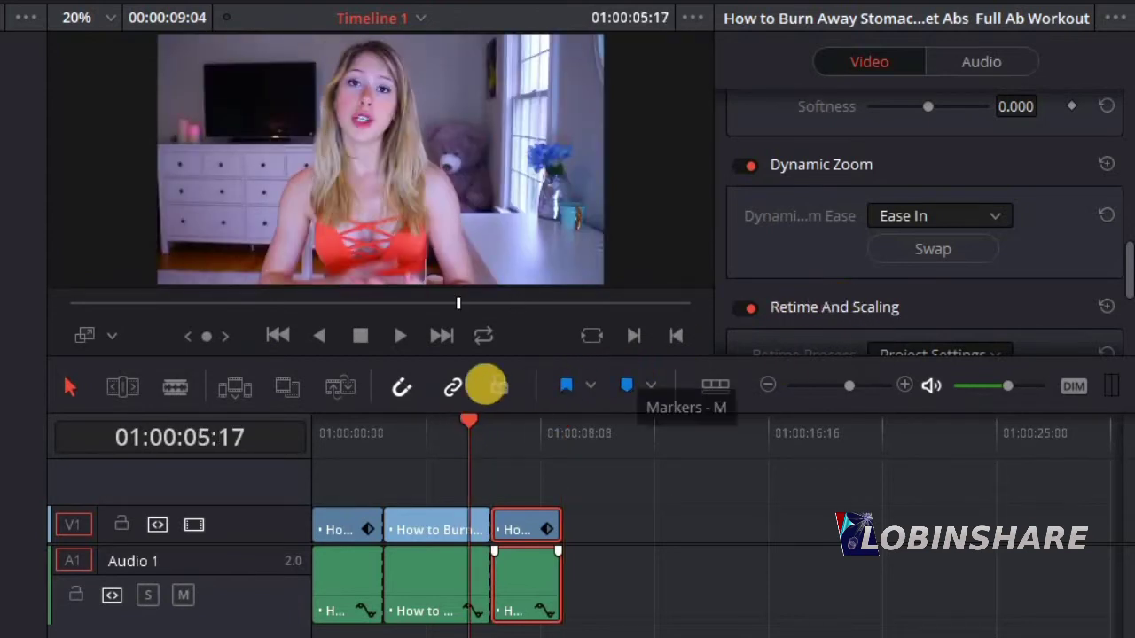
click(402, 335)
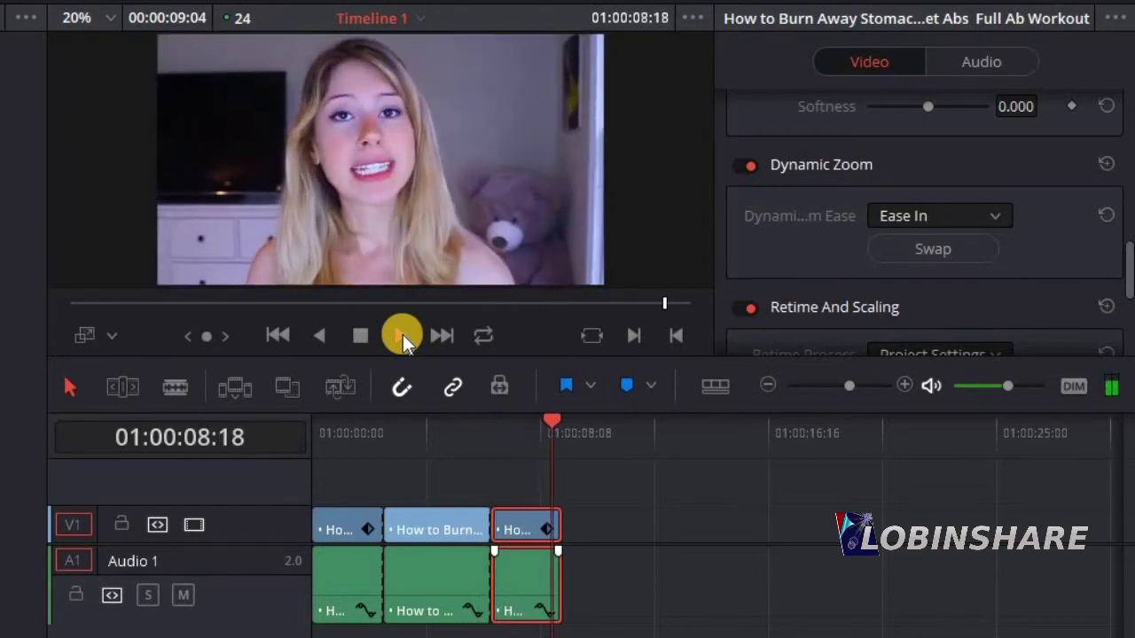
click(452, 428)
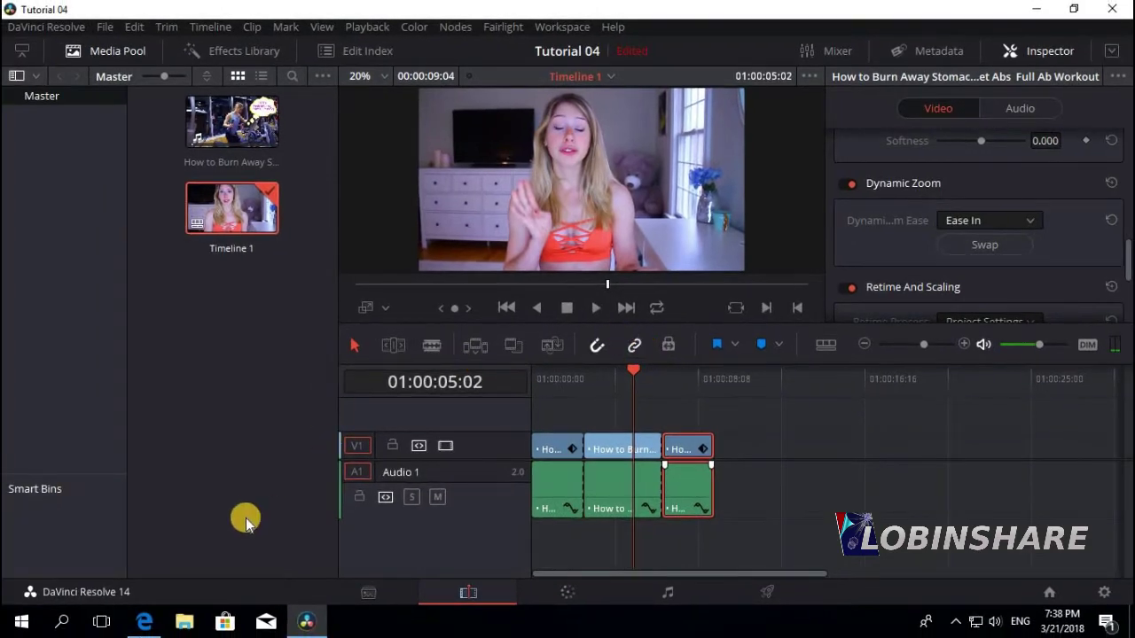
Step: Open This PC > Pictures in File Explorer and select the ttzbddb photo
click(186, 621)
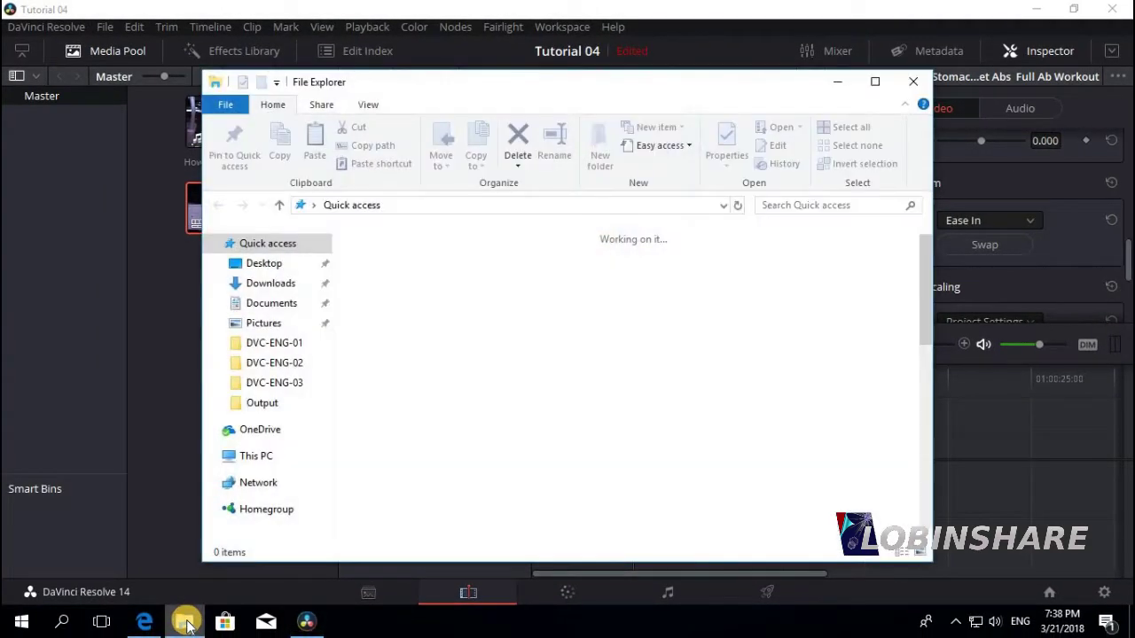
click(248, 456)
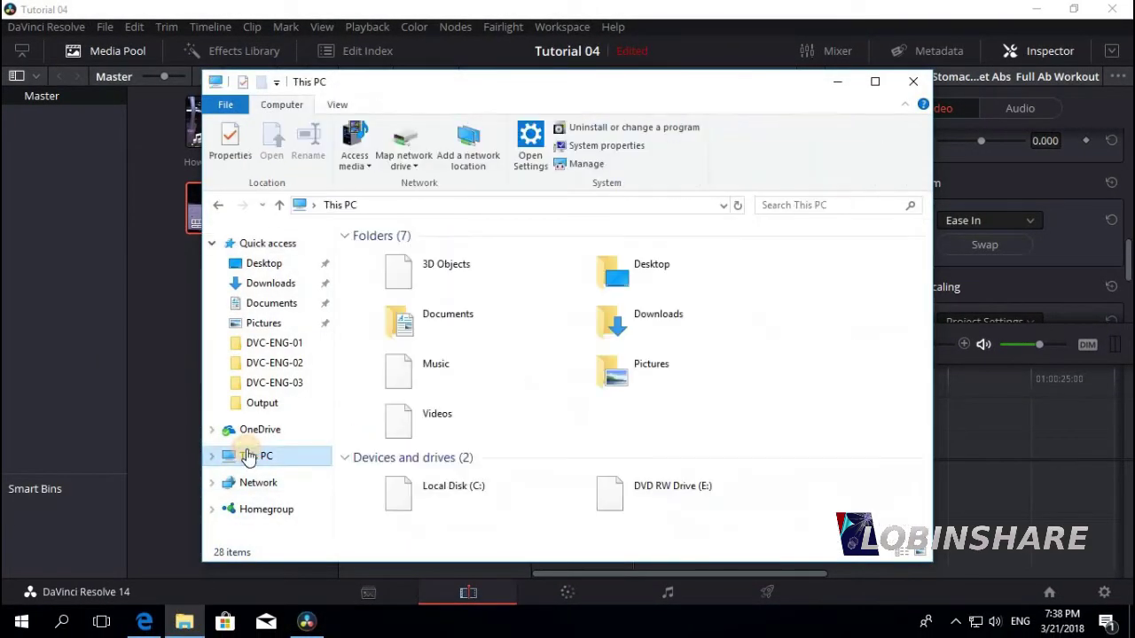
click(648, 366)
double_click(648, 366)
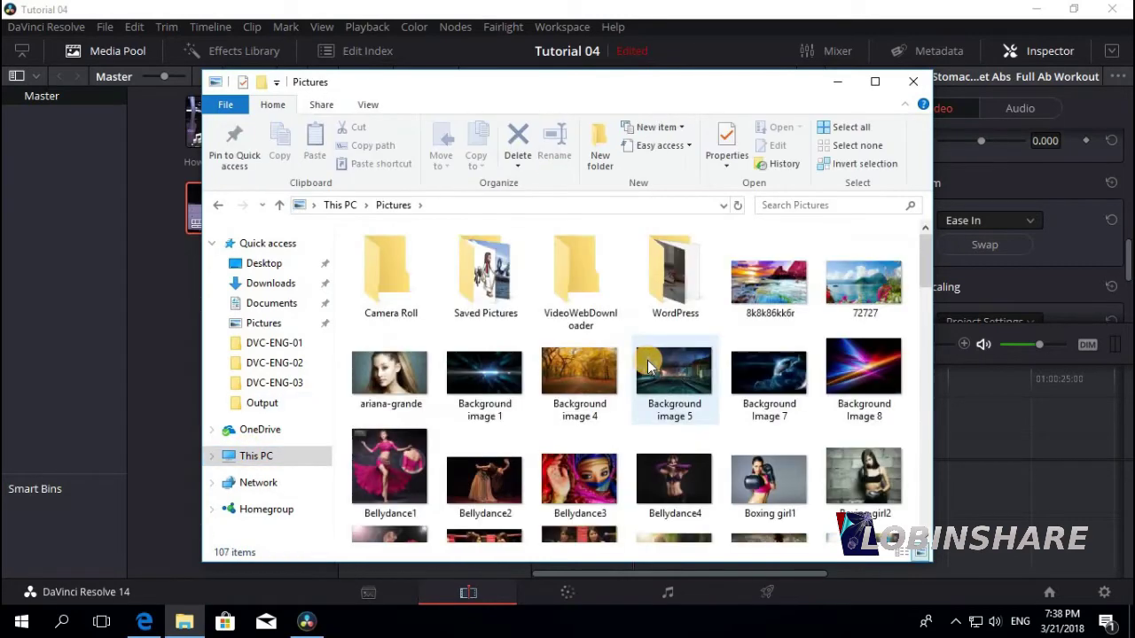
drag(925, 235, 925, 492)
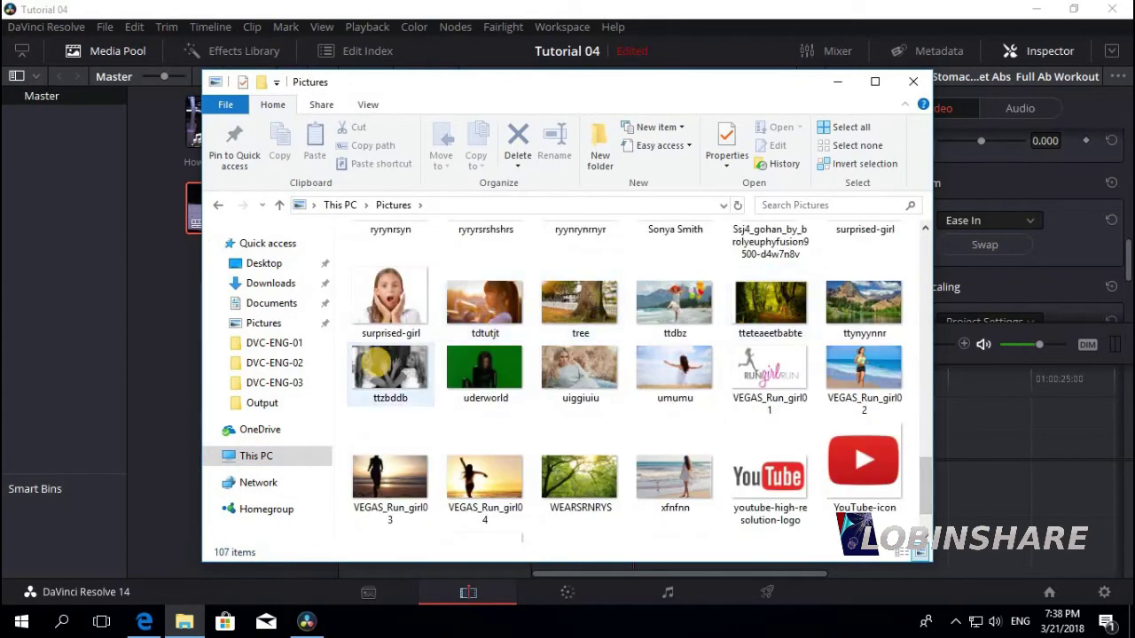
click(390, 371)
Step: Drag ttzbddb into the Resolve Media Pool and close File Explorer
drag(698, 82, 930, 109)
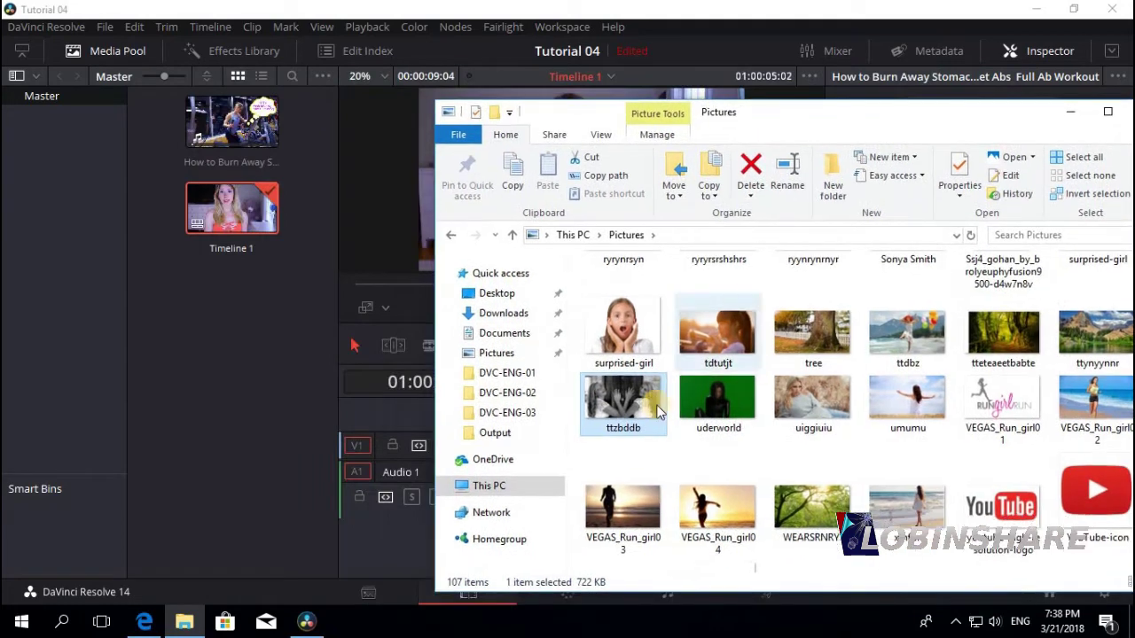
drag(622, 399, 236, 317)
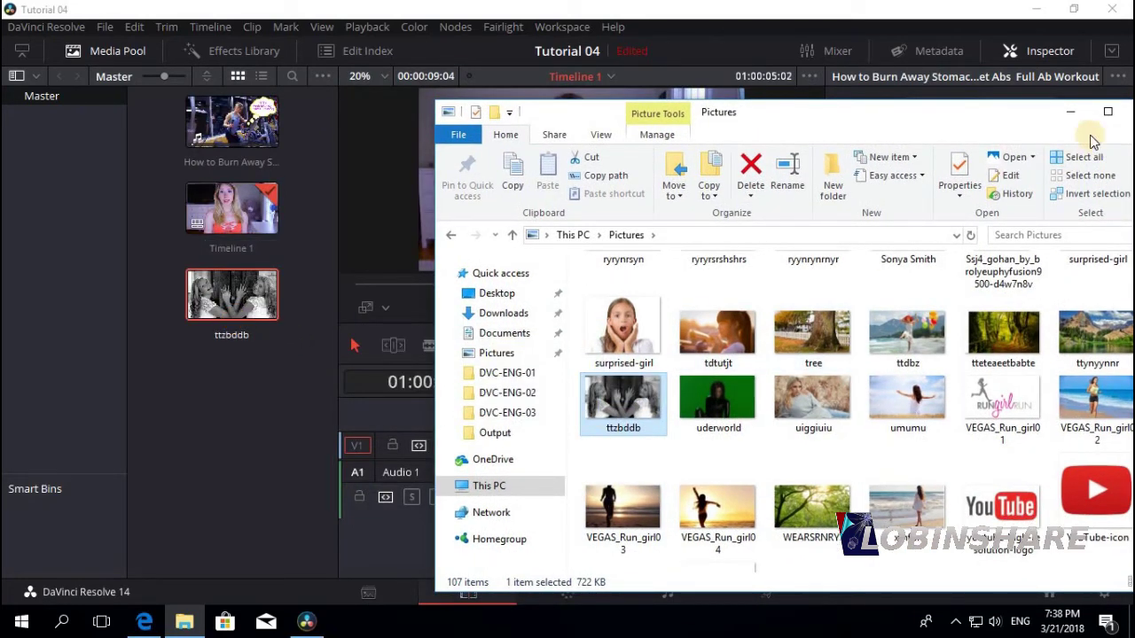
drag(1009, 108, 994, 112)
click(1125, 117)
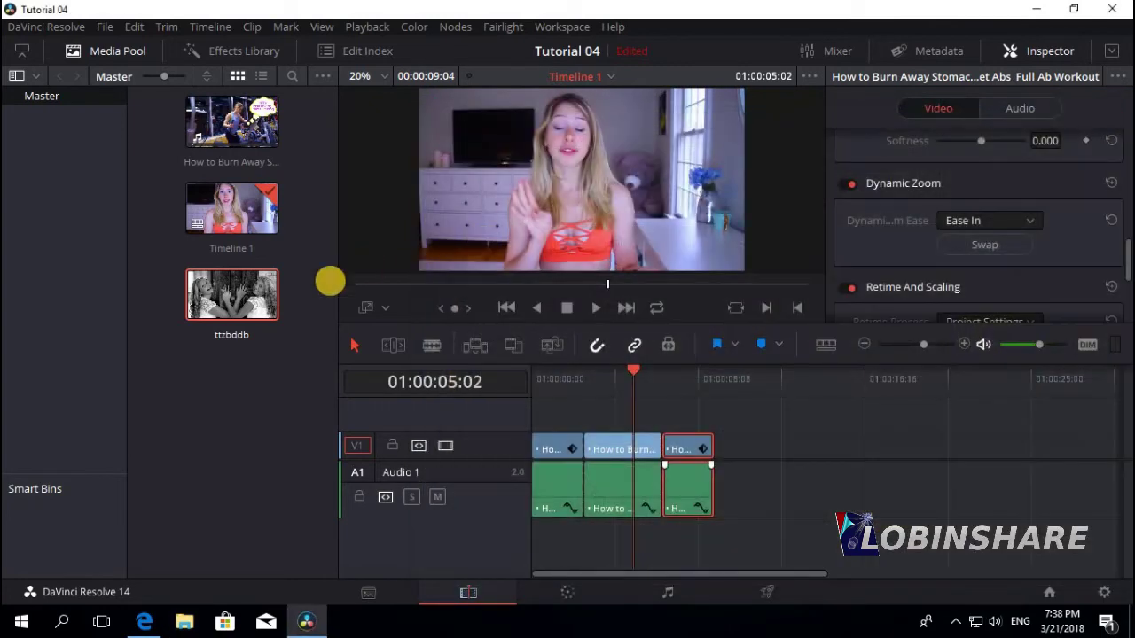
Step: Place ttzbddb on V1 after the third clip at 01:00:09:04, play it back, and select it
drag(262, 306, 728, 464)
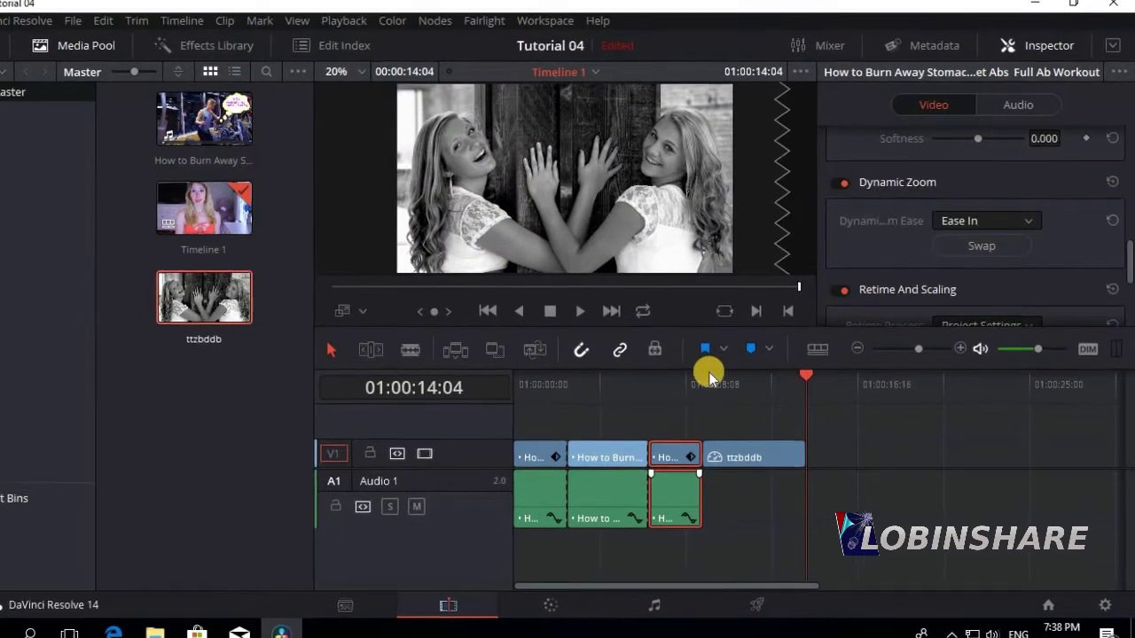
click(717, 373)
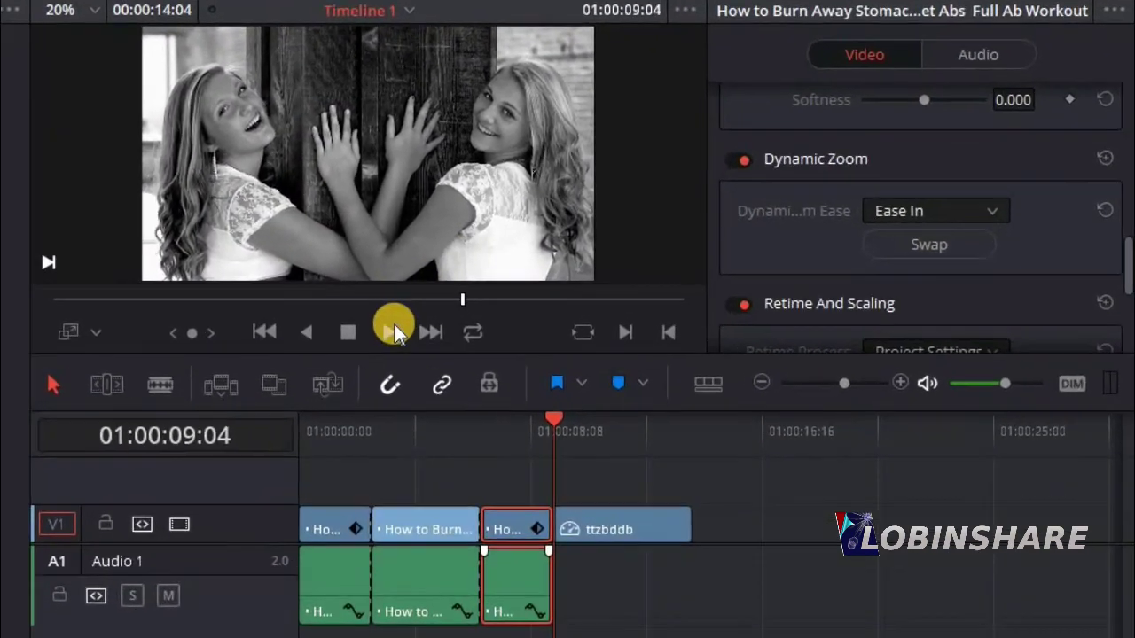
click(395, 332)
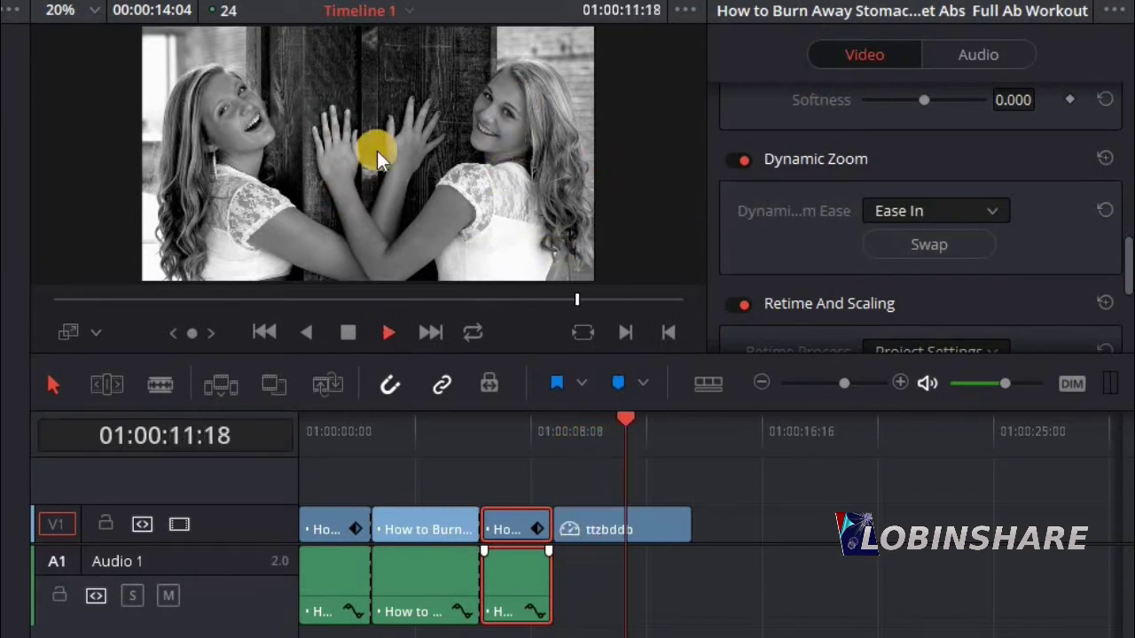
click(349, 332)
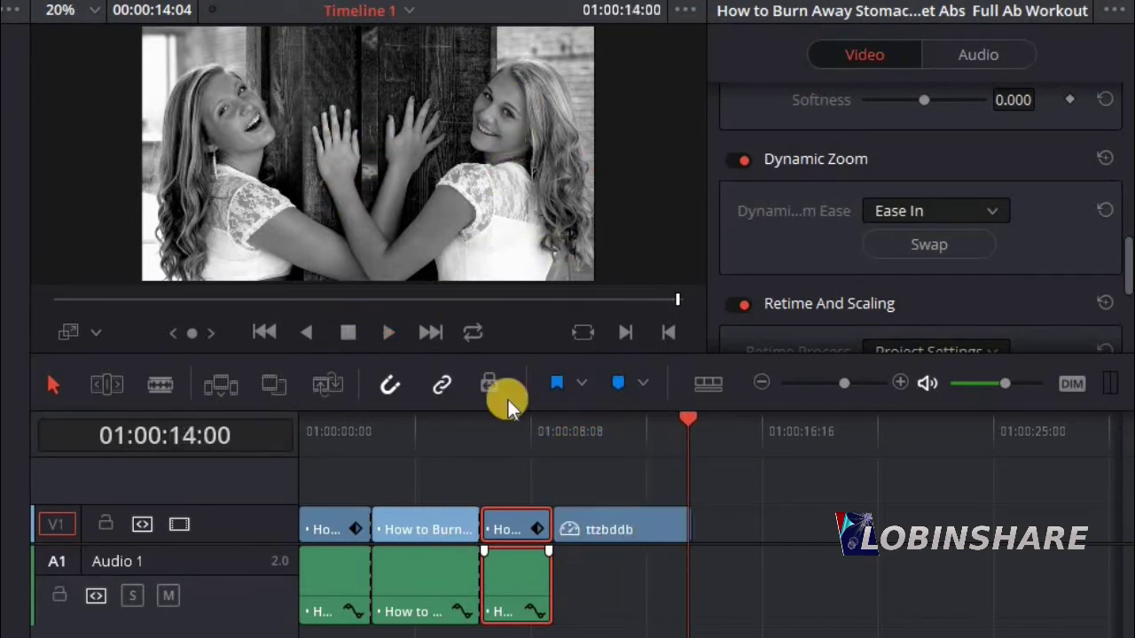
click(562, 442)
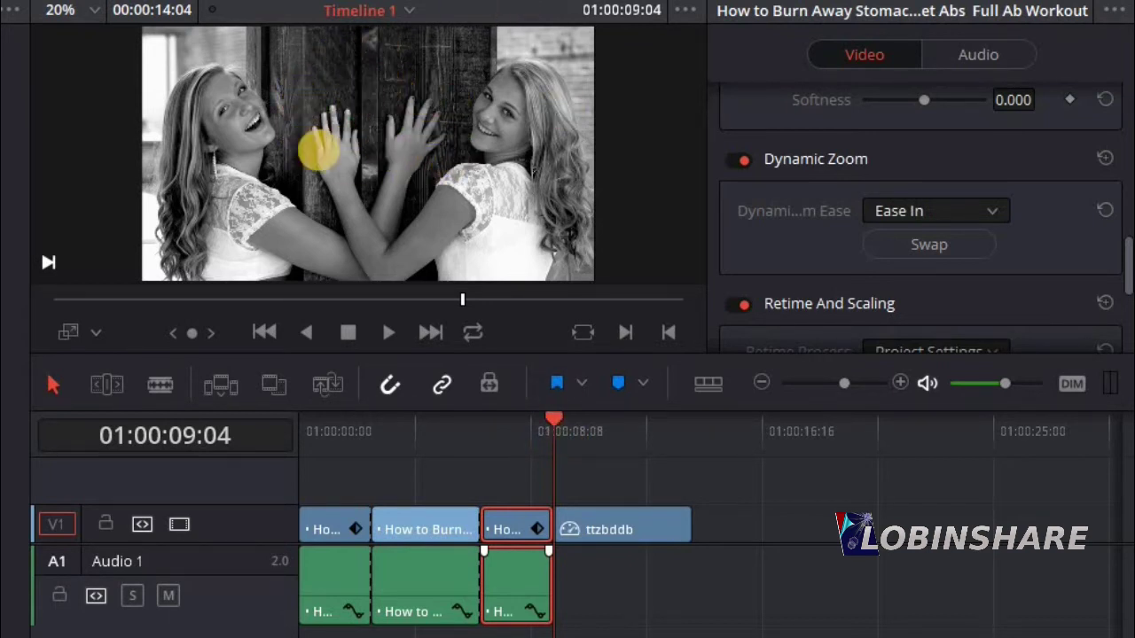
click(627, 527)
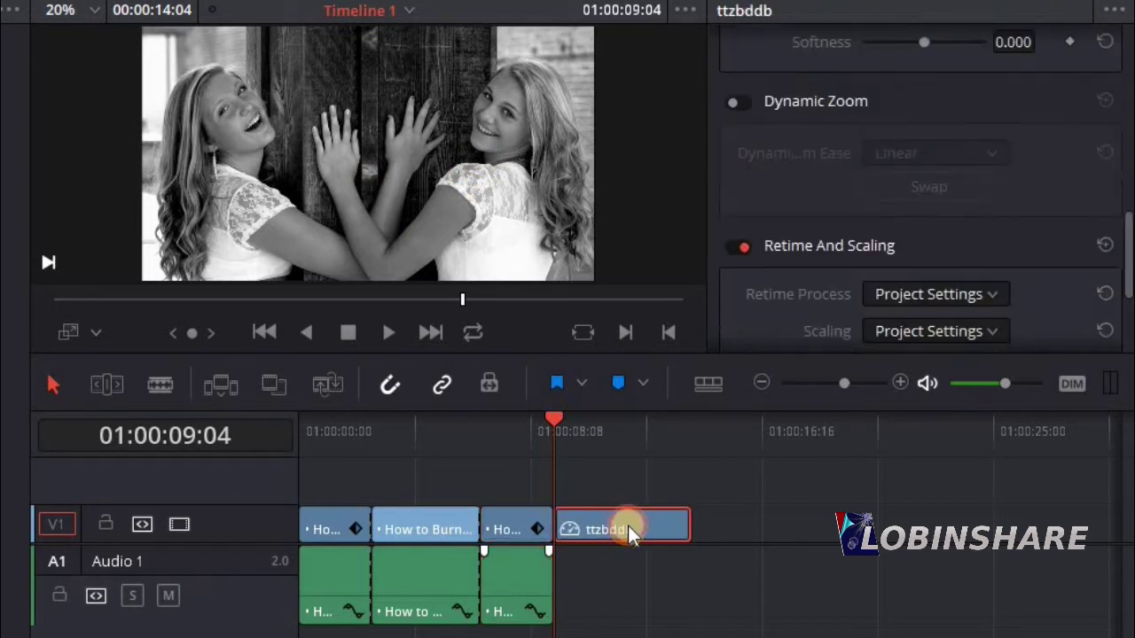
Step: Enable Dynamic Zoom on the photo, preview it, and show the Dynamic Zoom frames overlay
click(744, 101)
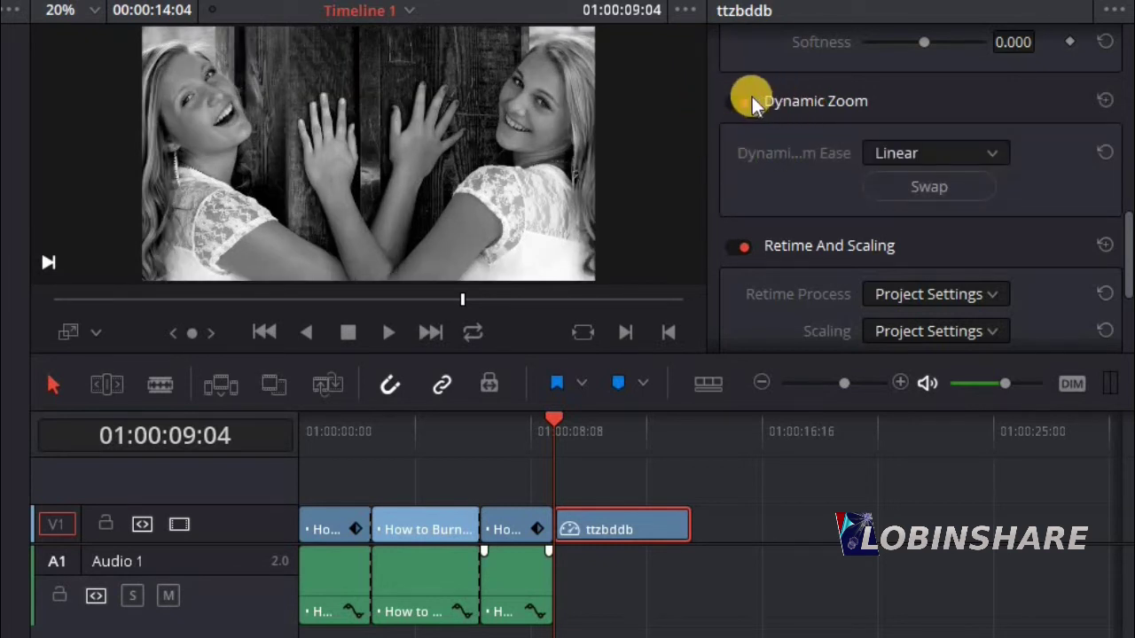
click(388, 332)
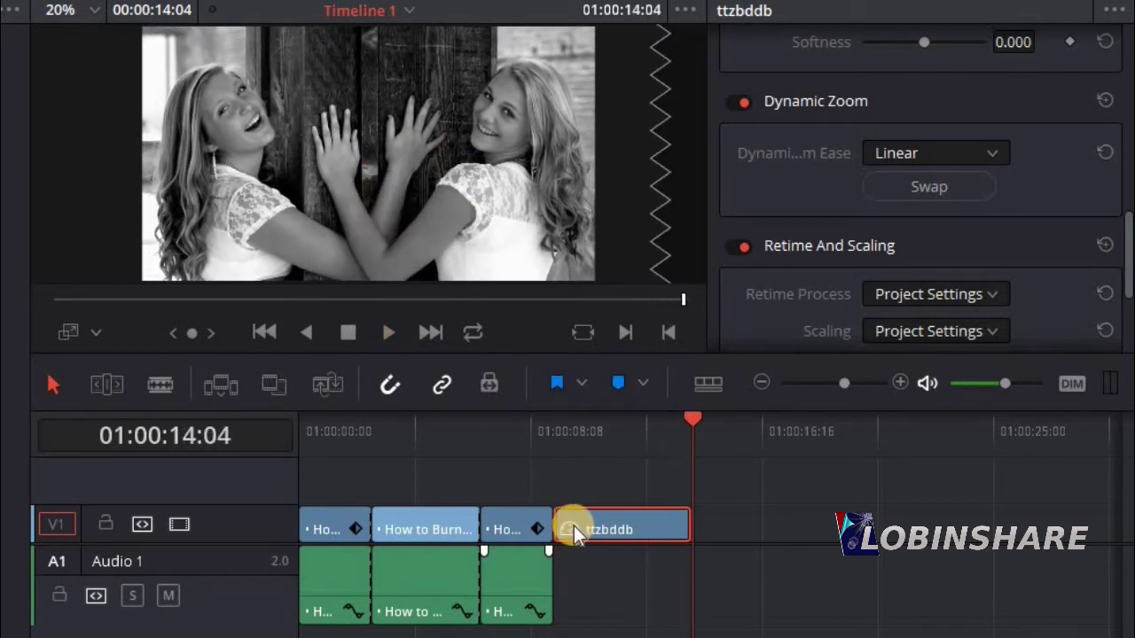
click(98, 334)
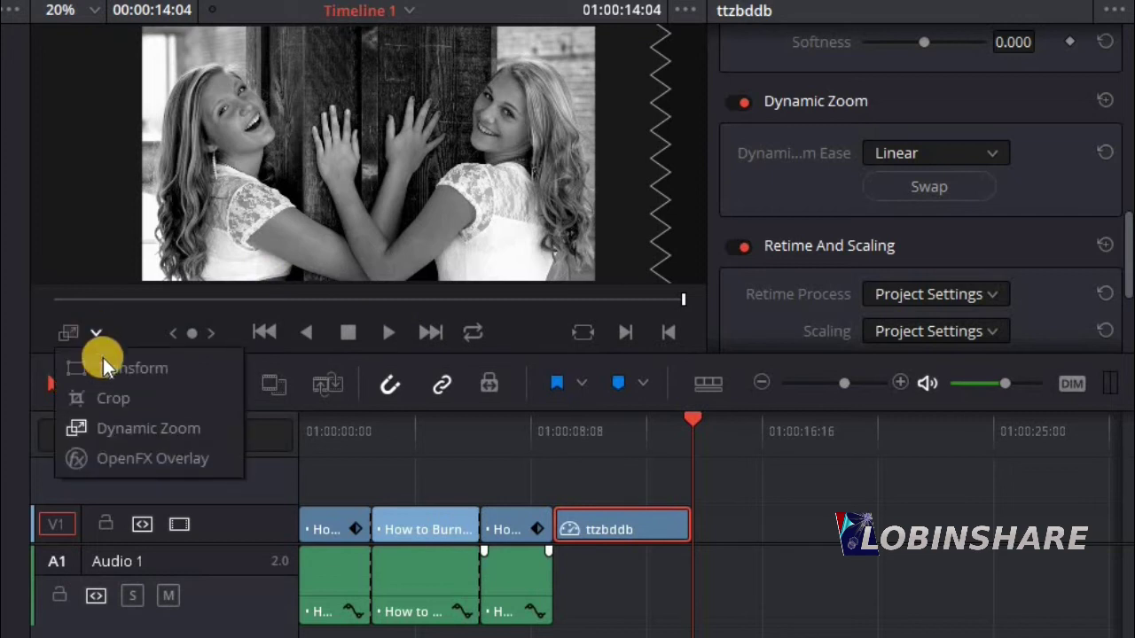
click(148, 433)
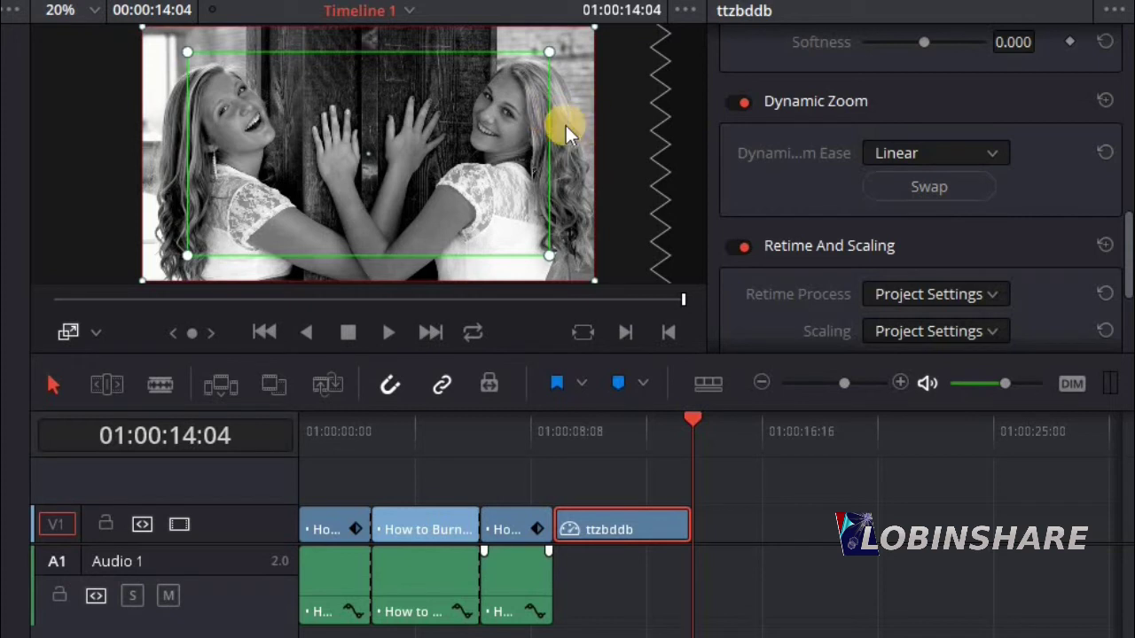
Step: Swap the zoom's start and end framing, shift the red end frame slightly, then hide the overlay
click(881, 184)
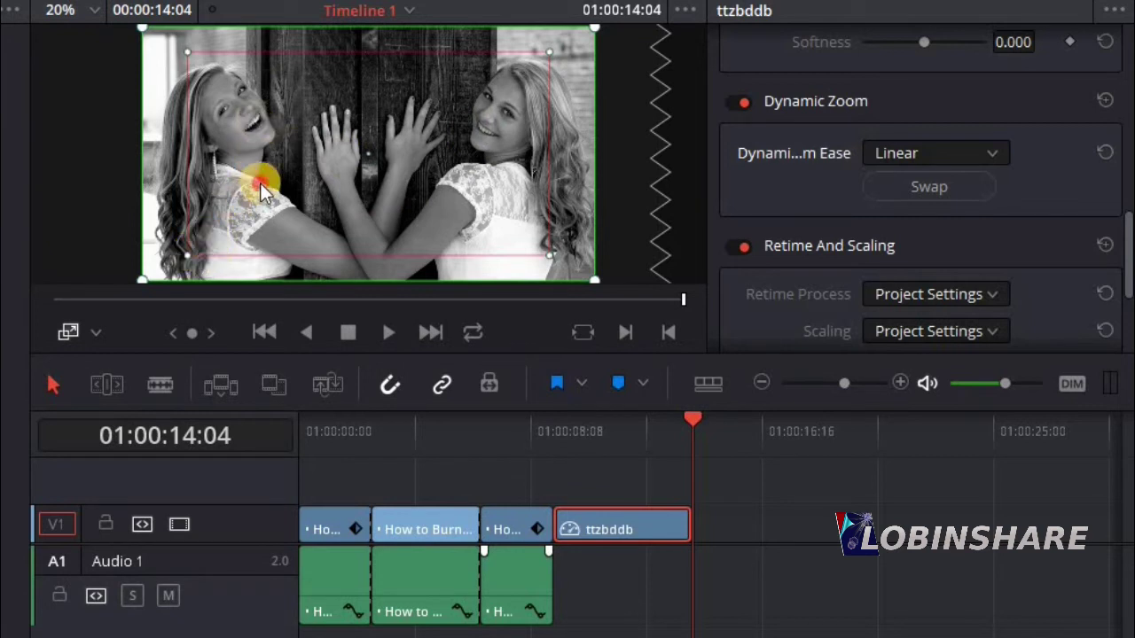
click(188, 54)
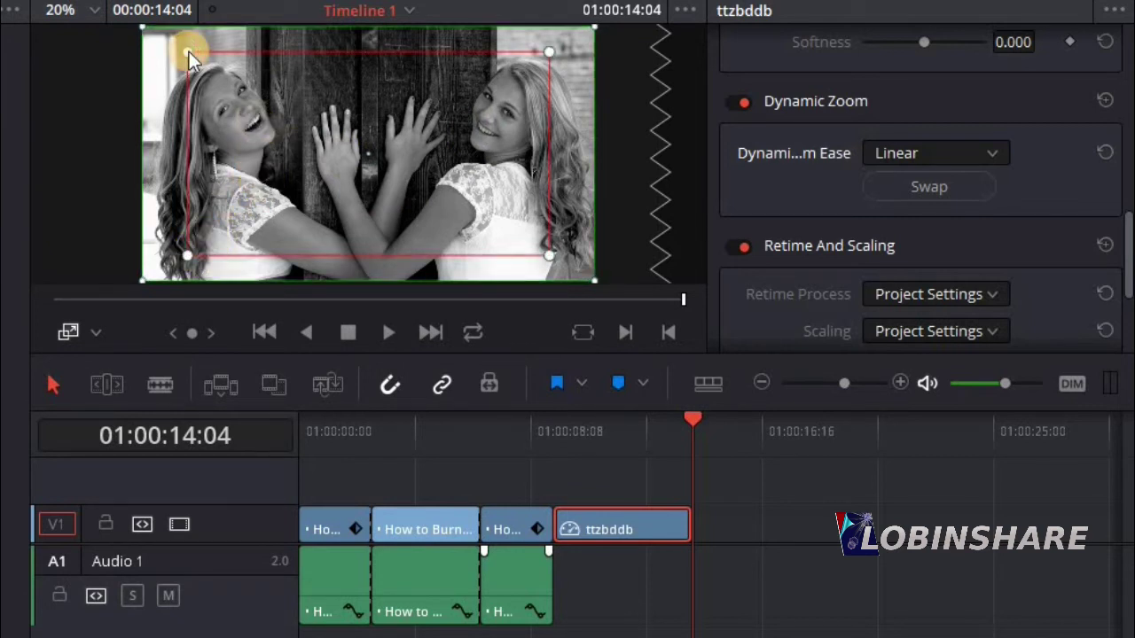
drag(190, 56, 223, 128)
click(62, 331)
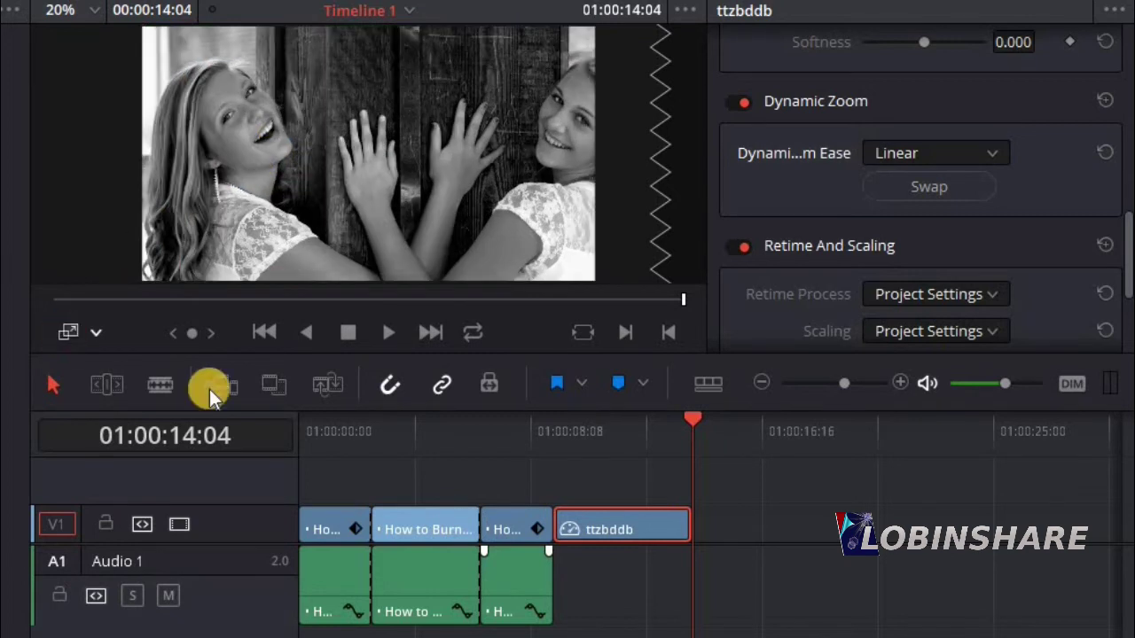
click(556, 431)
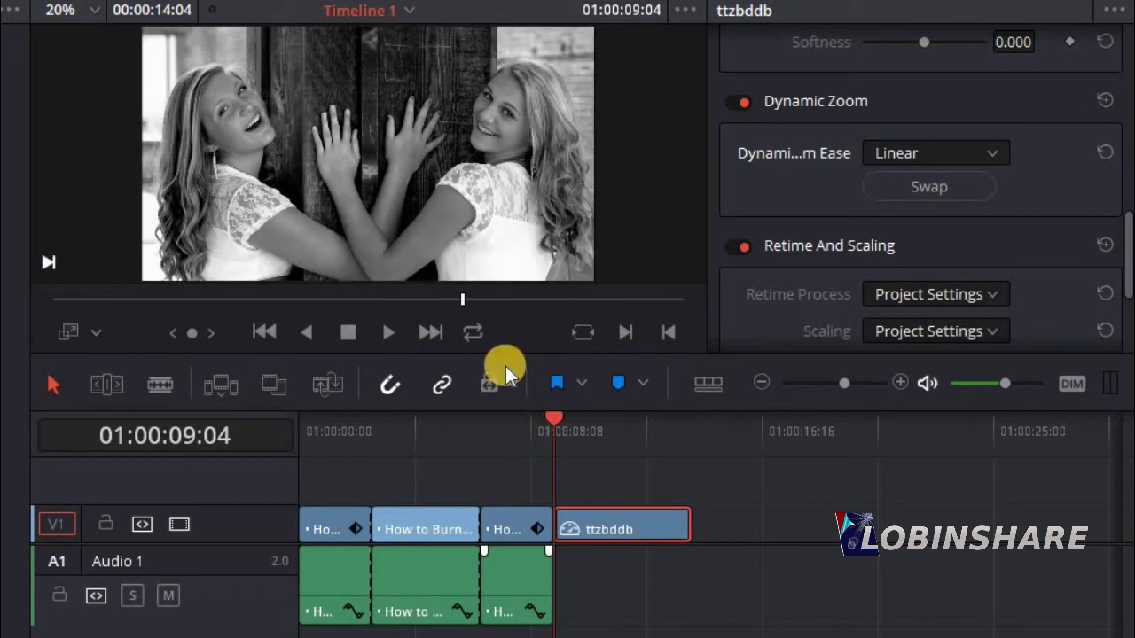
click(391, 330)
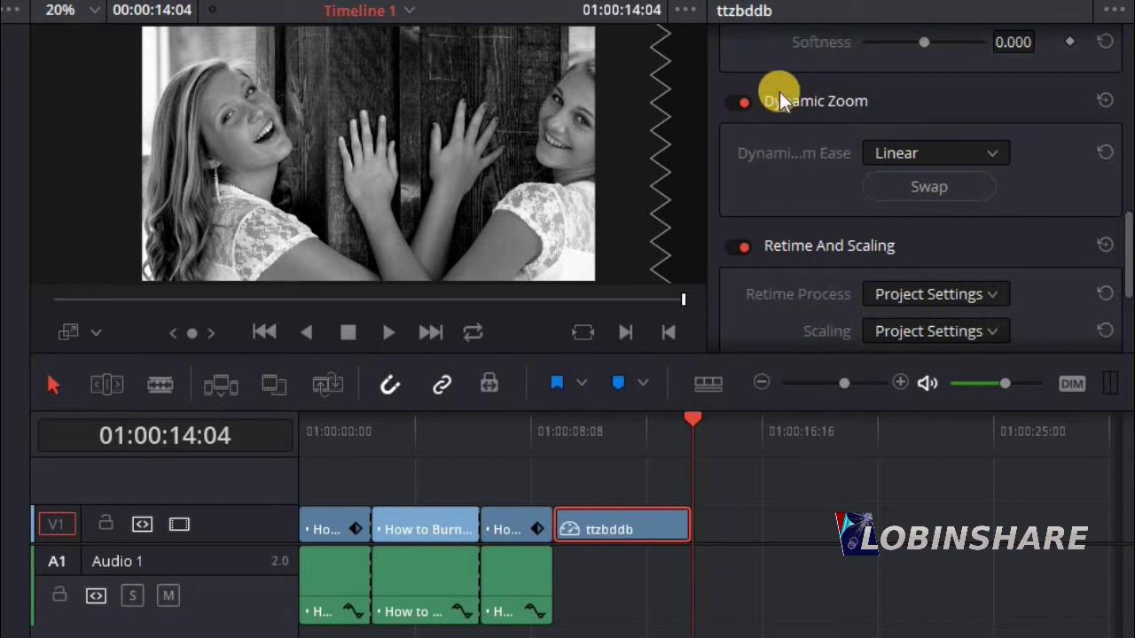
Step: Choose an ease curve from the photo's Dynamic Zoom Ease dropdown in the Inspector
click(965, 158)
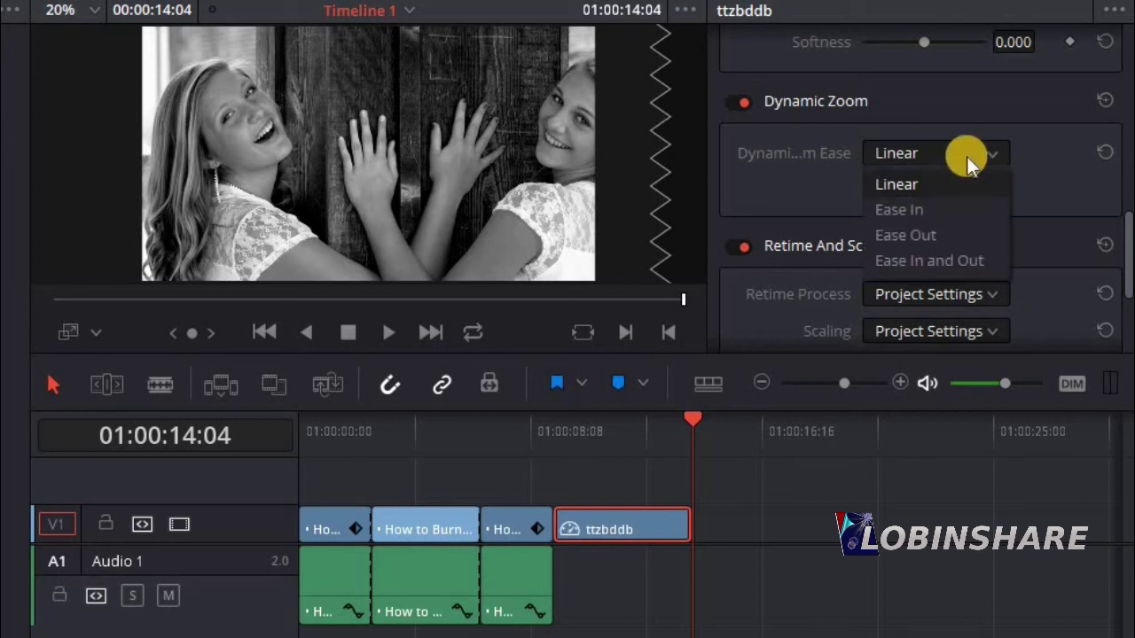
click(83, 331)
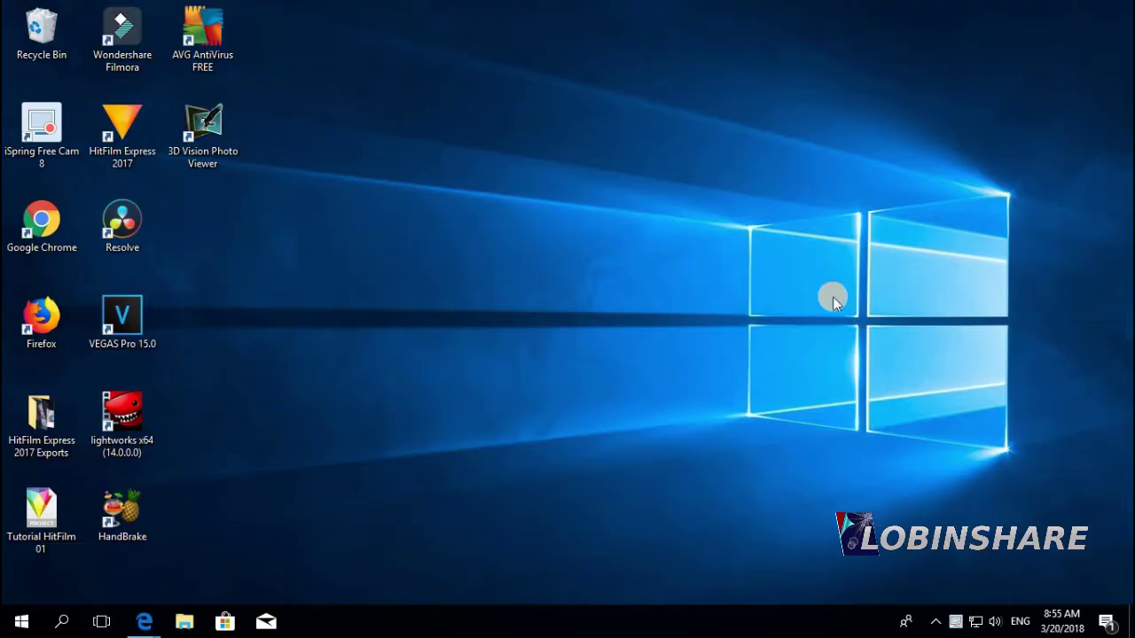
Step: Bring up the YouTube window in Edge and open the DaVinci Resolve playlist in a new tab
mouse_move(144, 621)
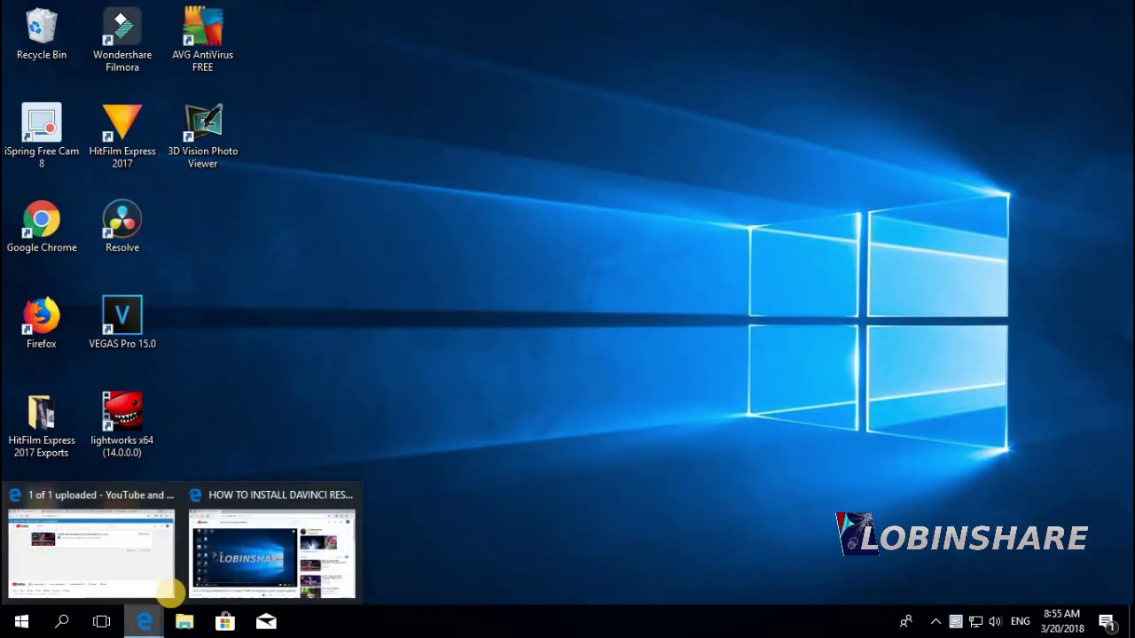
click(233, 546)
scroll(316, 375, down, 2)
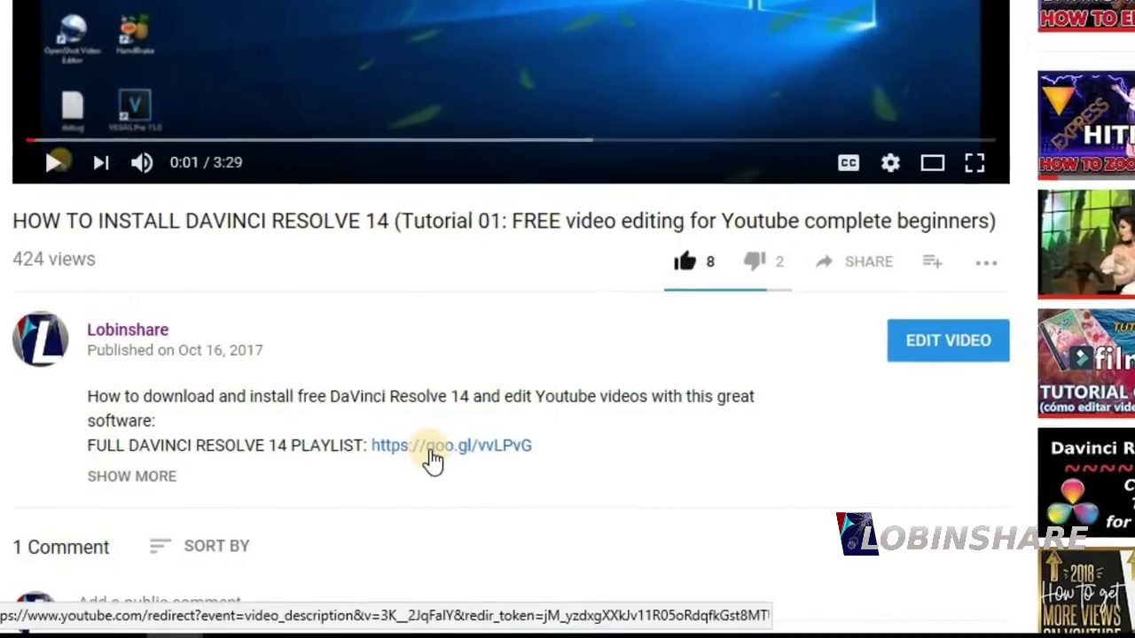
click(547, 430)
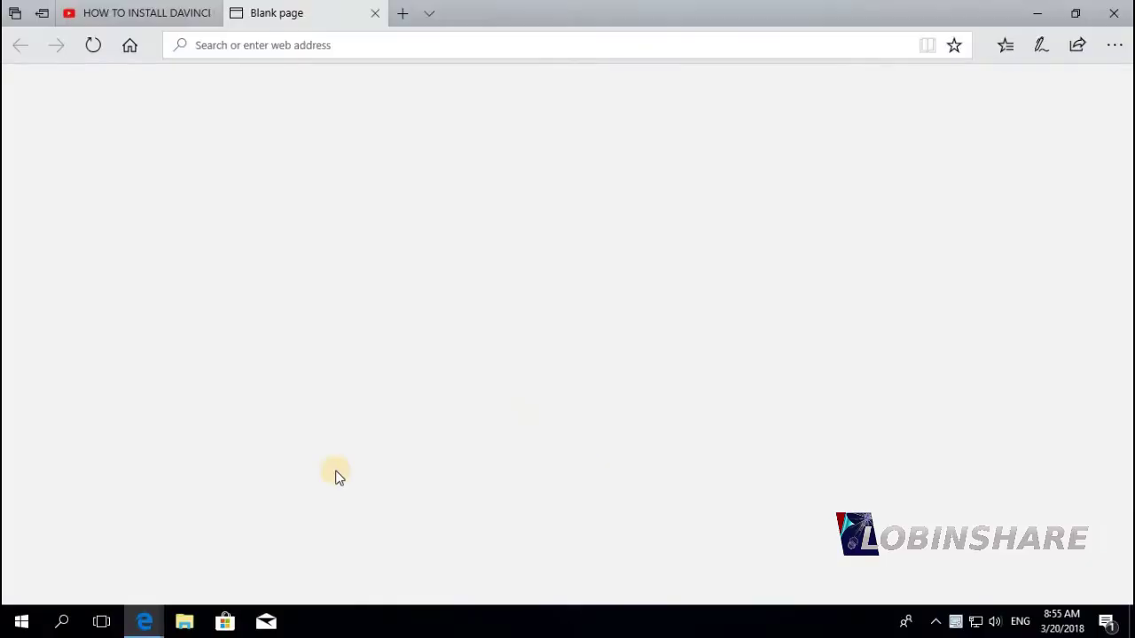